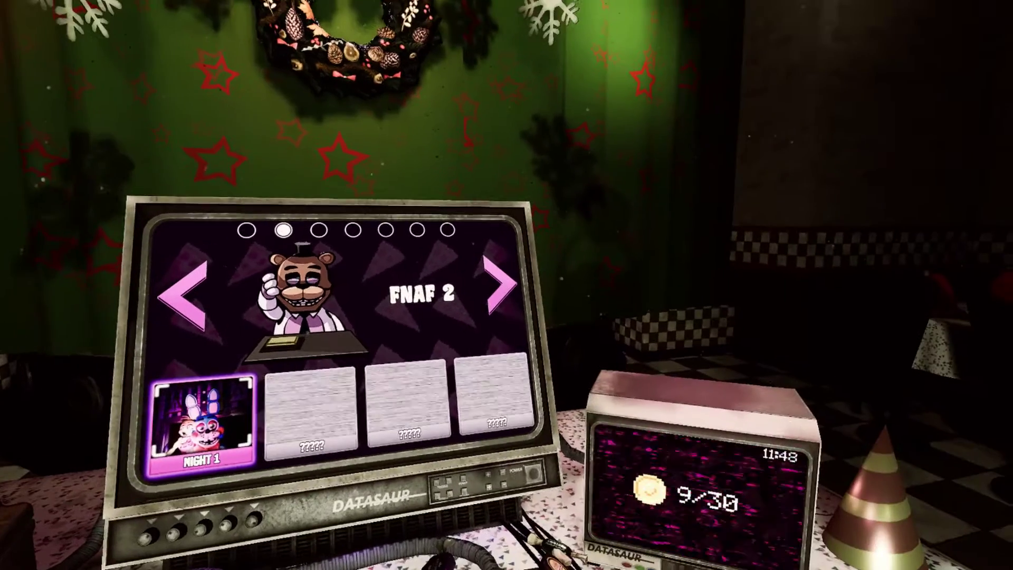
# Step: Start FNAF 2 Night 1 and check several camera feeds, including the pink and star rooms
pyautogui.click(506, 286)
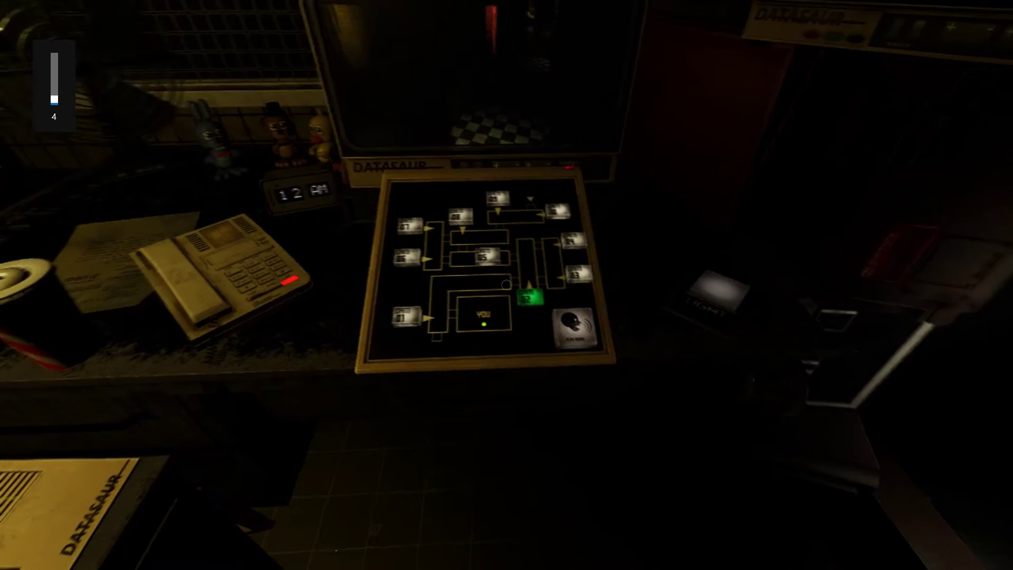
pyautogui.click(506, 285)
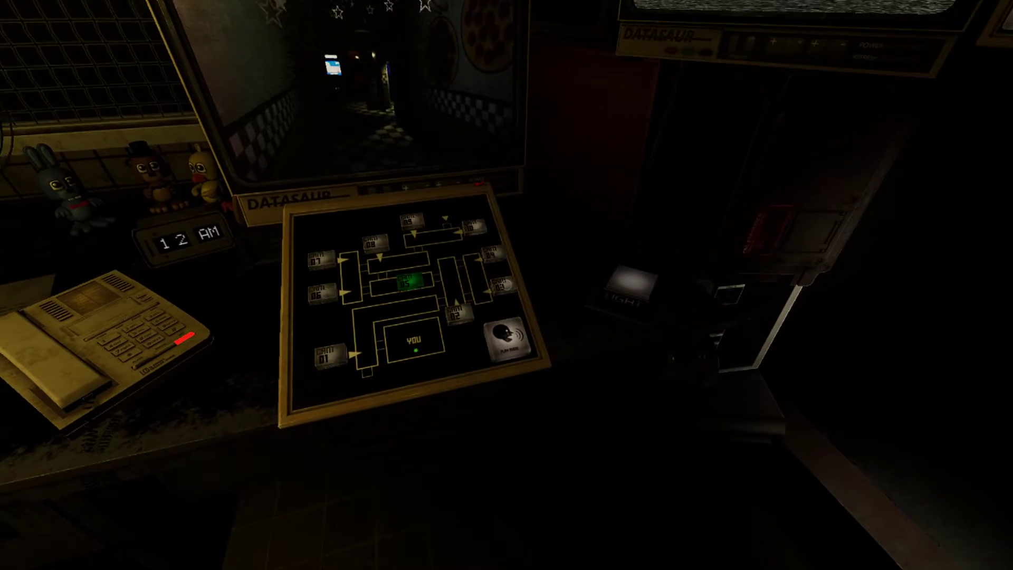
pyautogui.click(506, 285)
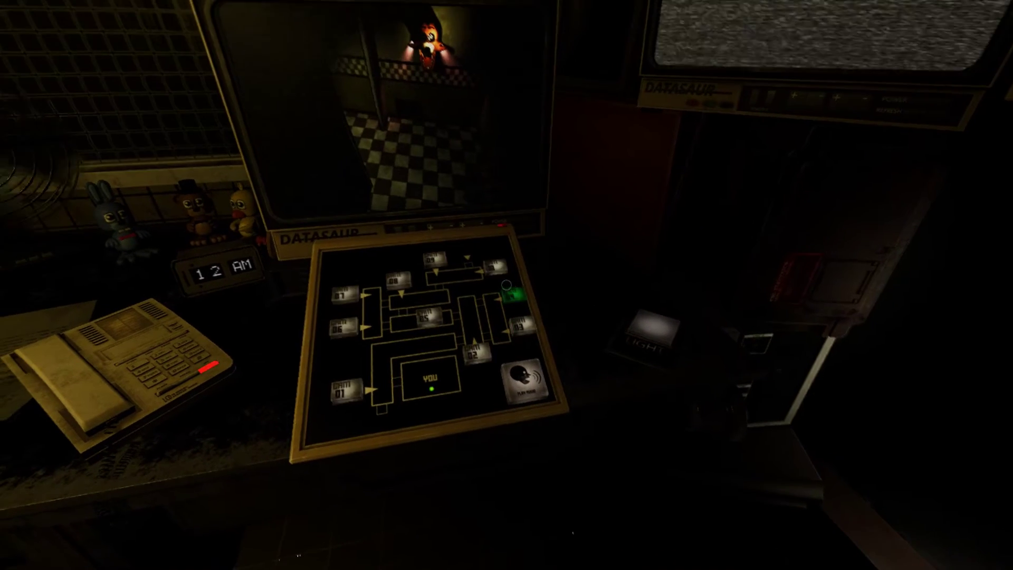
pyautogui.click(506, 285)
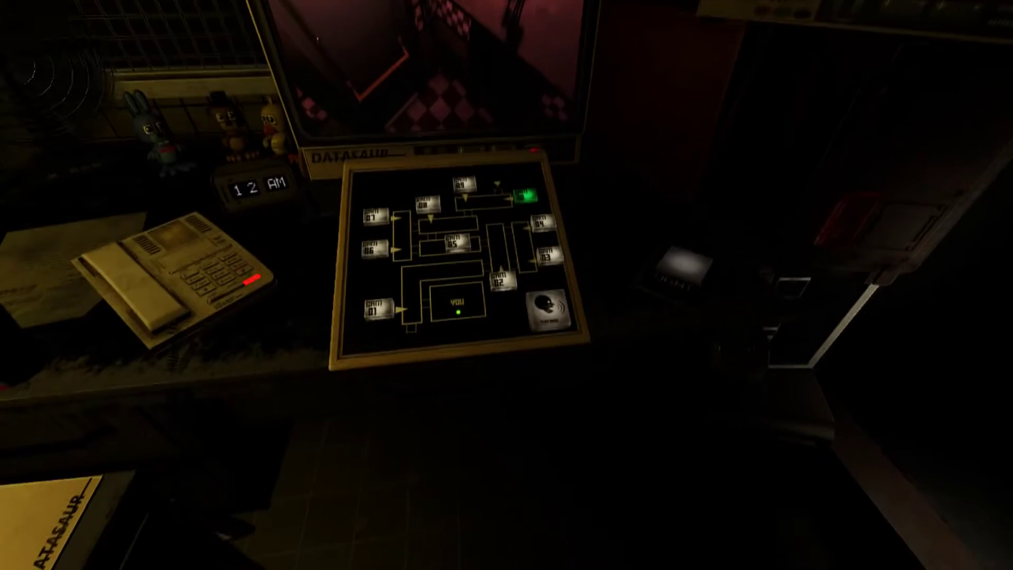
pyautogui.click(506, 285)
pyautogui.click(506, 285)
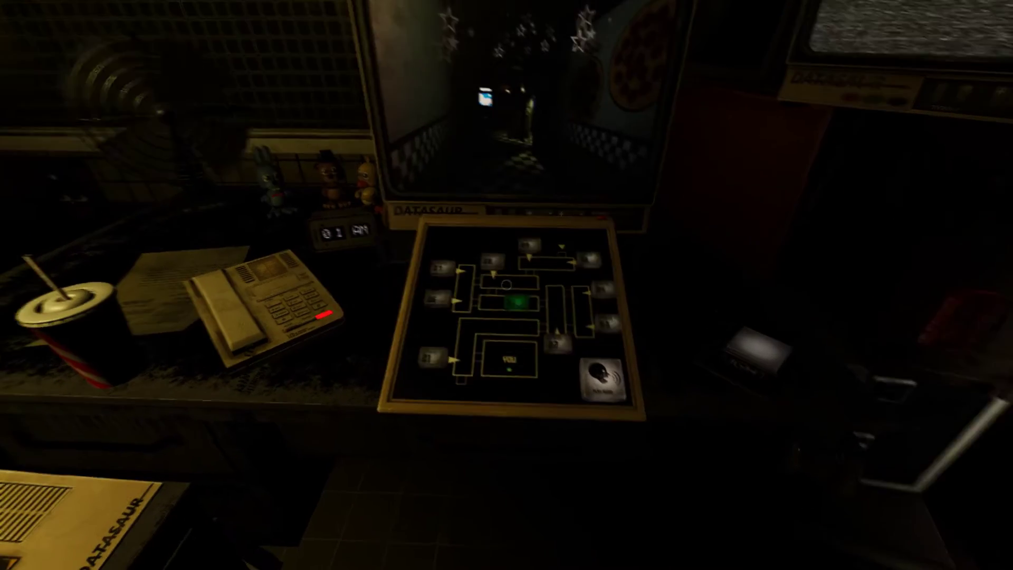
pyautogui.click(507, 285)
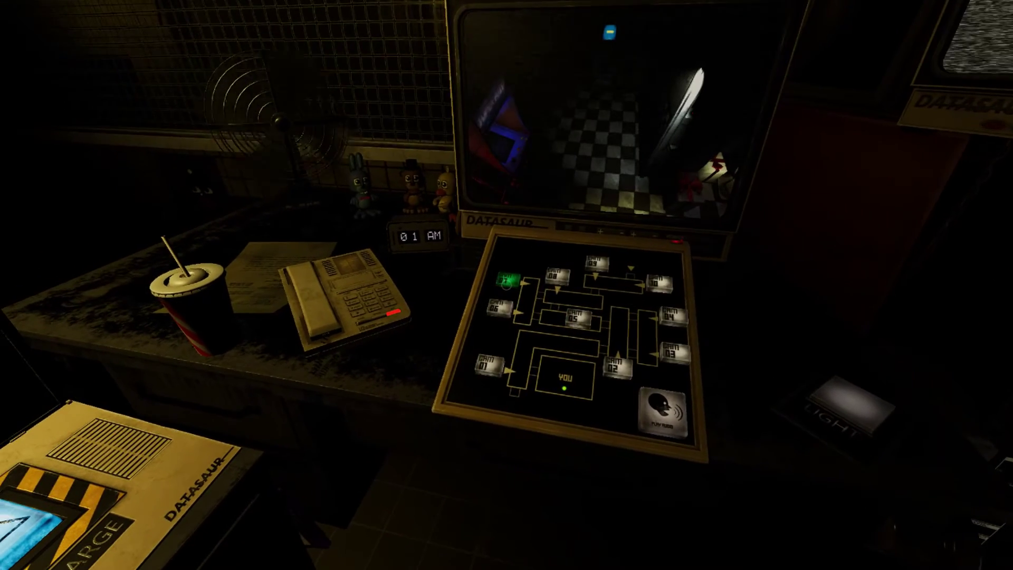
pyautogui.click(506, 284)
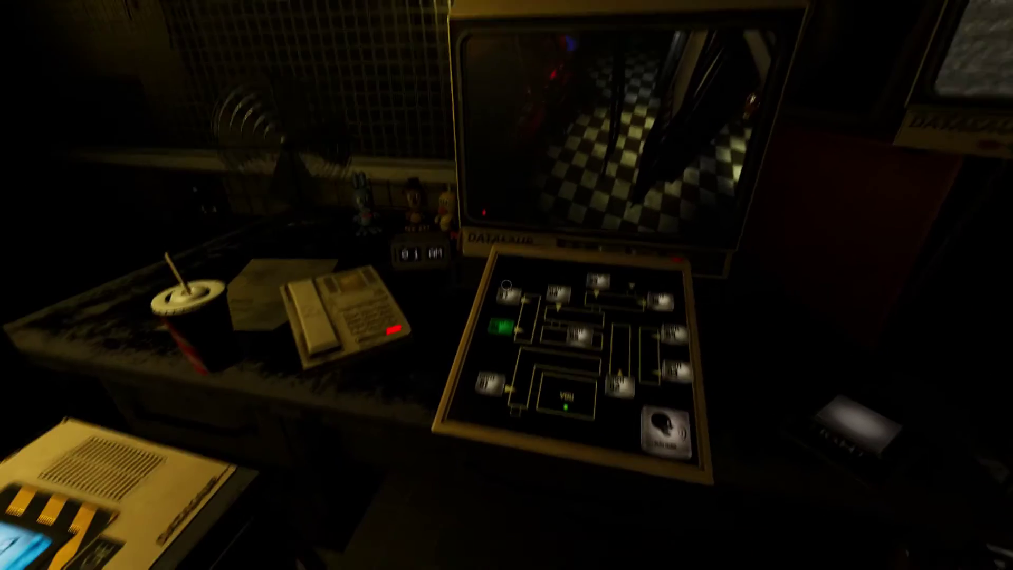
pyautogui.click(507, 285)
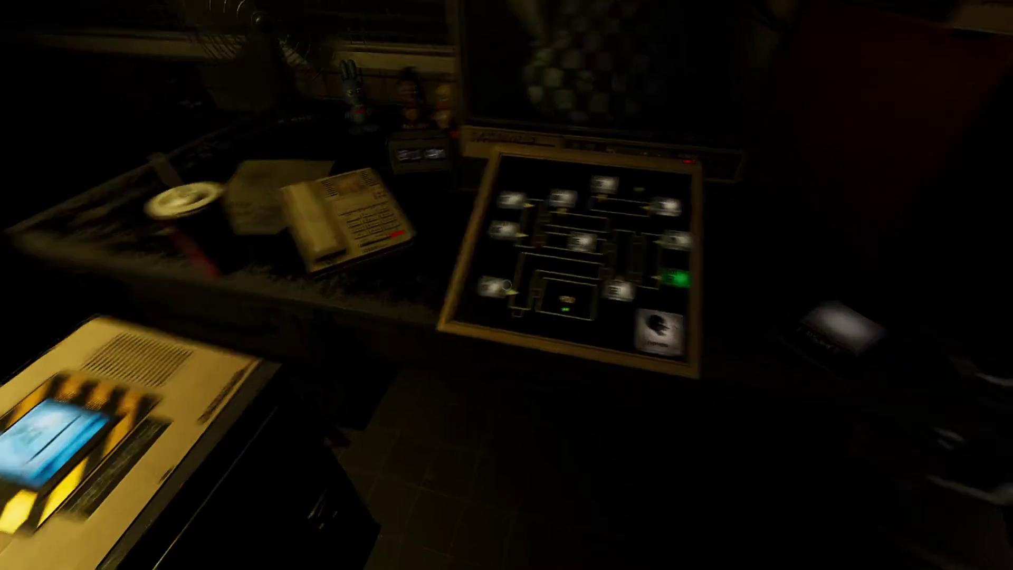
# Step: Keep checking the hallway, checkered-floor, red and pink room feeds past 2 AM
pyautogui.click(507, 285)
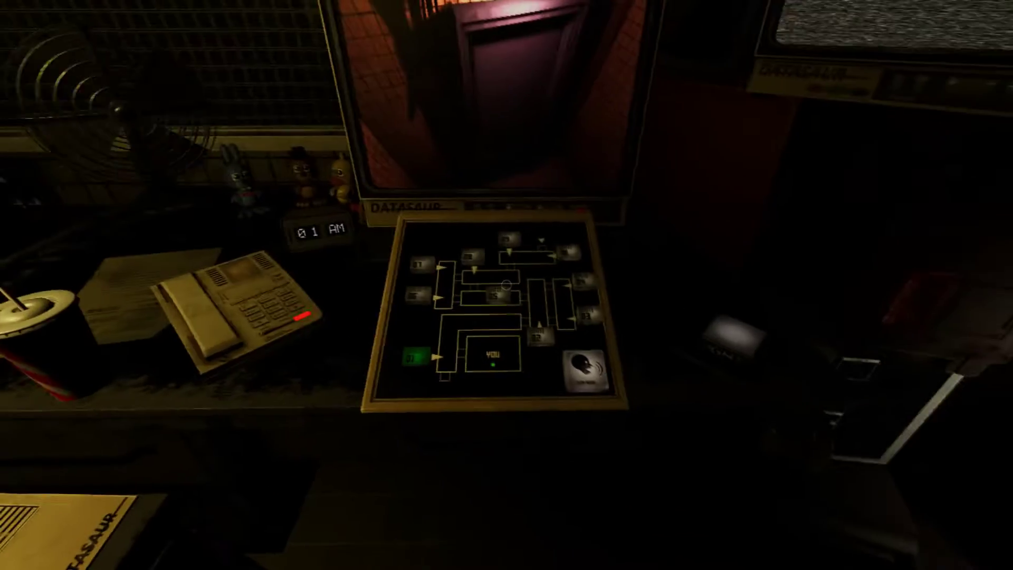
pyautogui.click(507, 285)
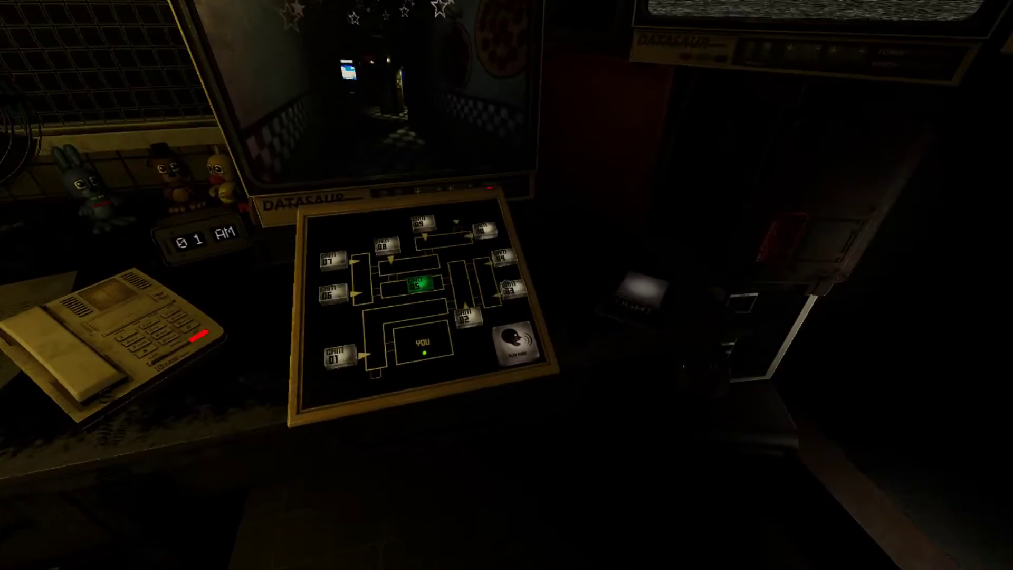
pyautogui.click(506, 284)
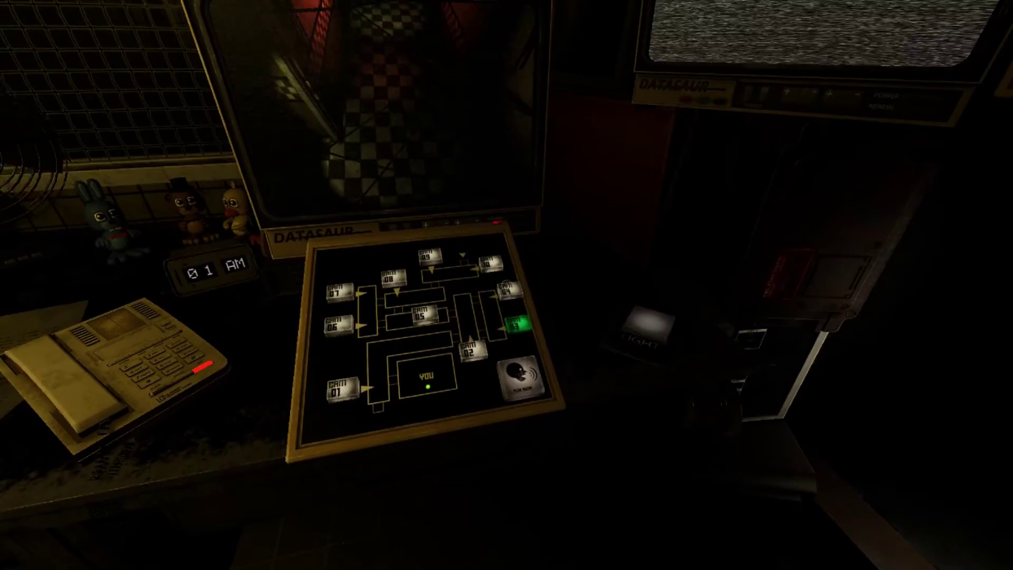
pyautogui.click(507, 285)
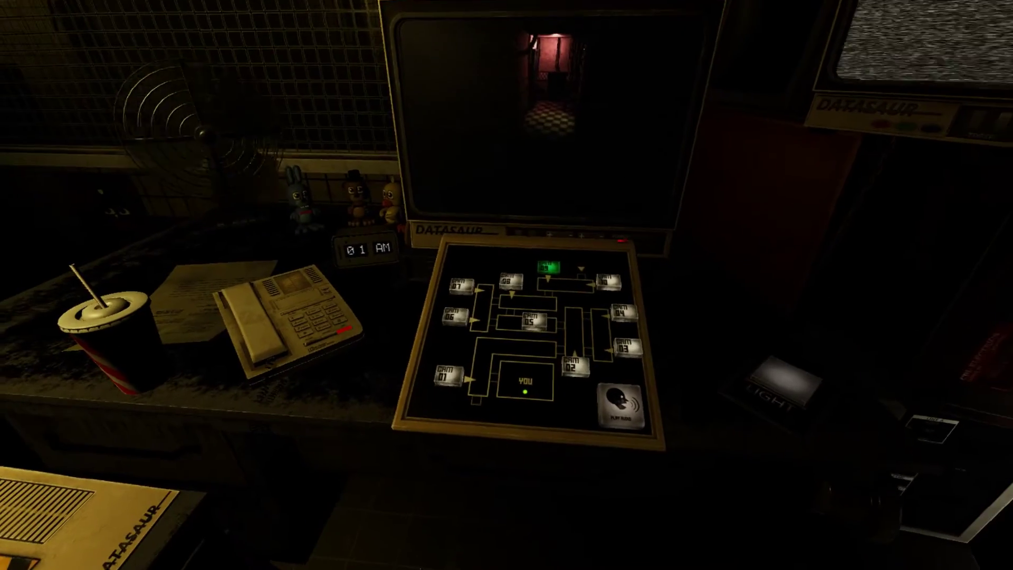
pyautogui.click(506, 286)
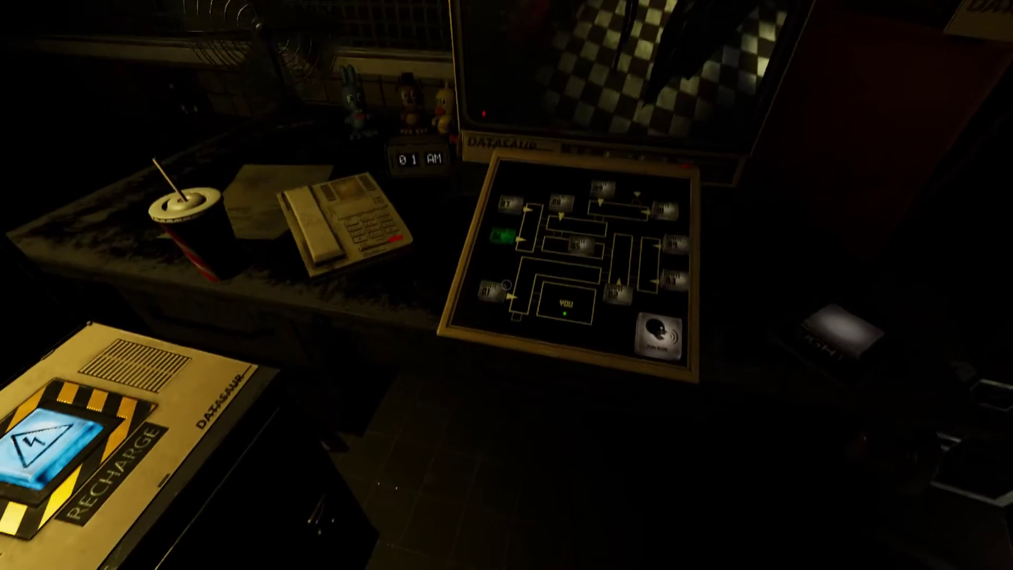
pyautogui.click(507, 285)
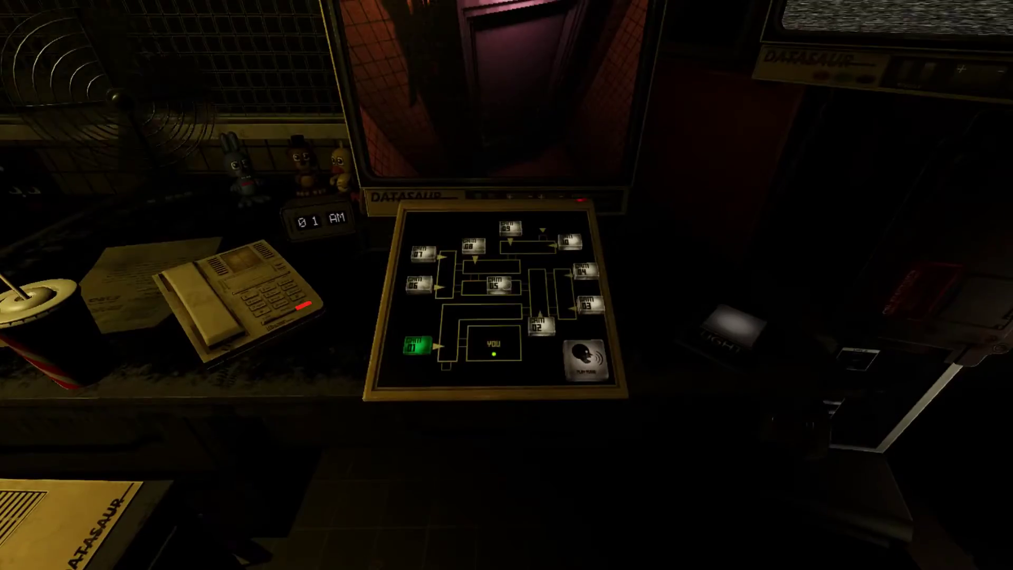
pyautogui.click(507, 284)
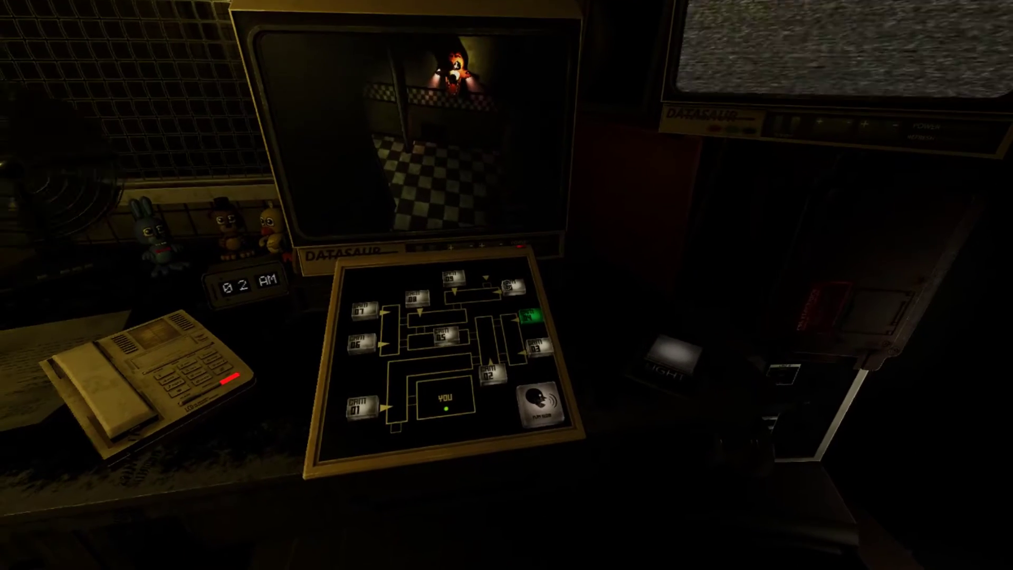
pyautogui.click(506, 285)
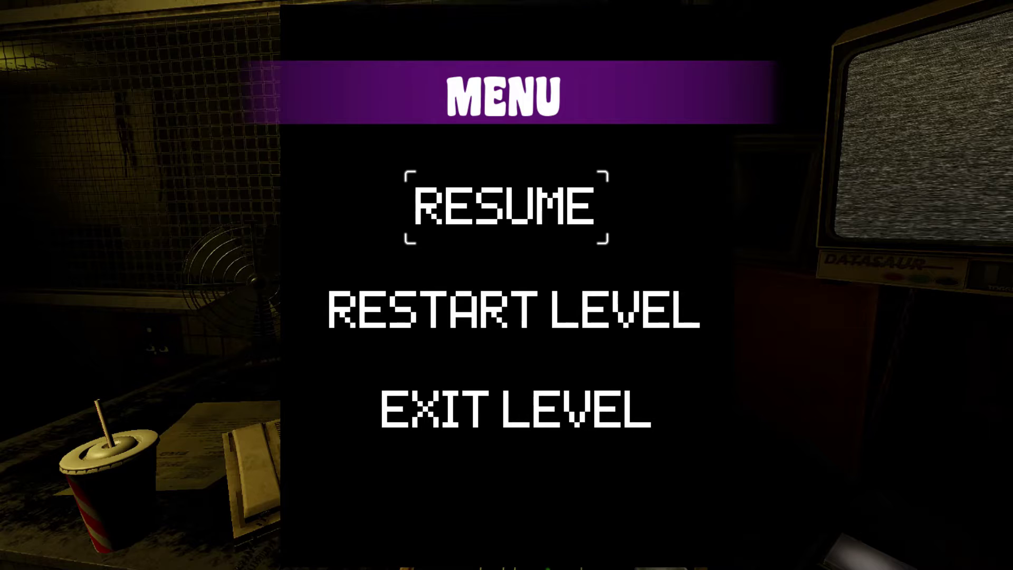
# Step: Unpause the night with Esc to resume camera monitoring
pyautogui.press('Escape')
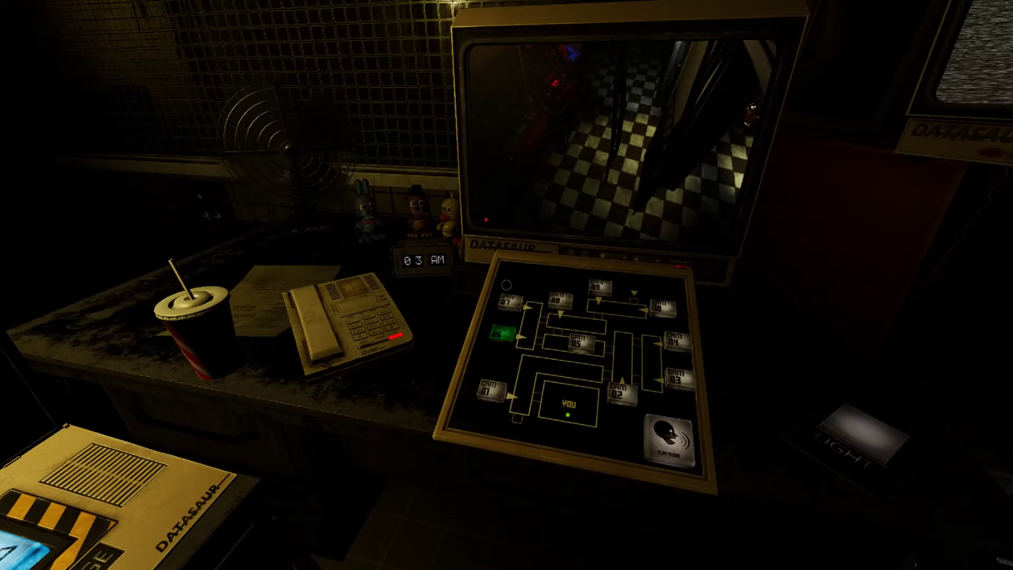
# Step: Check a room feed, pick up and drop the bunny plush, then view the dark room
pyautogui.click(507, 284)
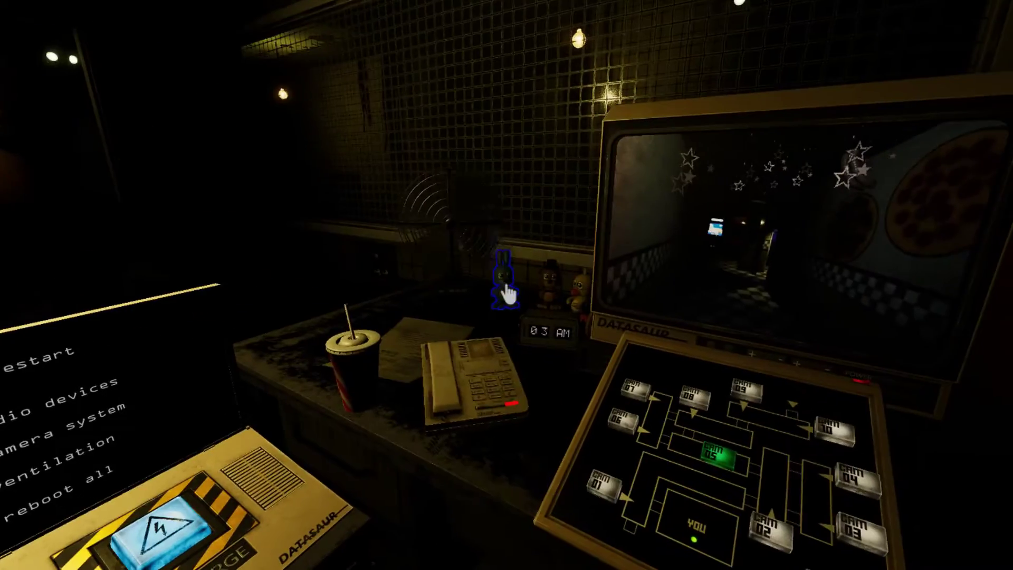
pyautogui.click(507, 289)
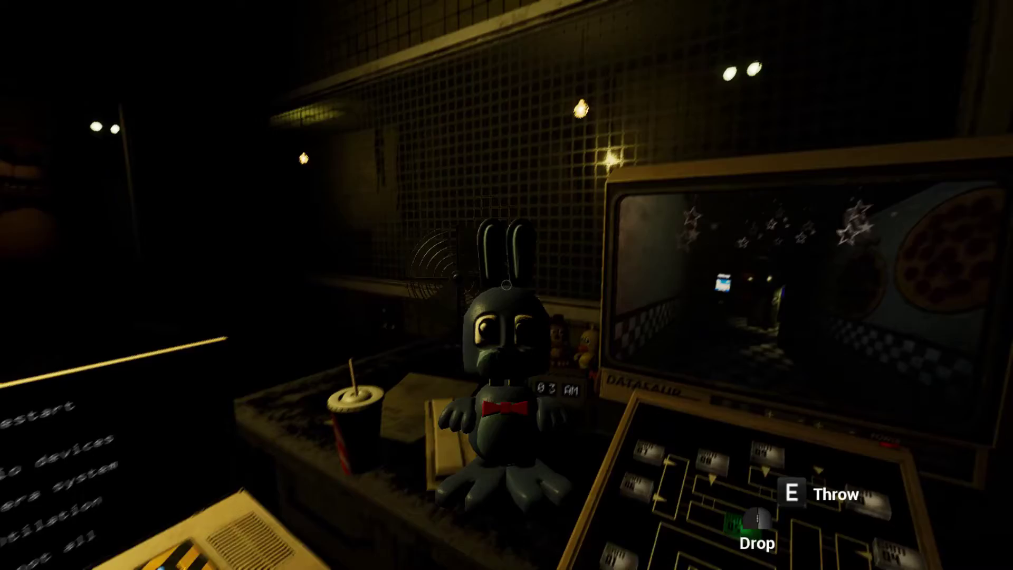
pyautogui.press('e')
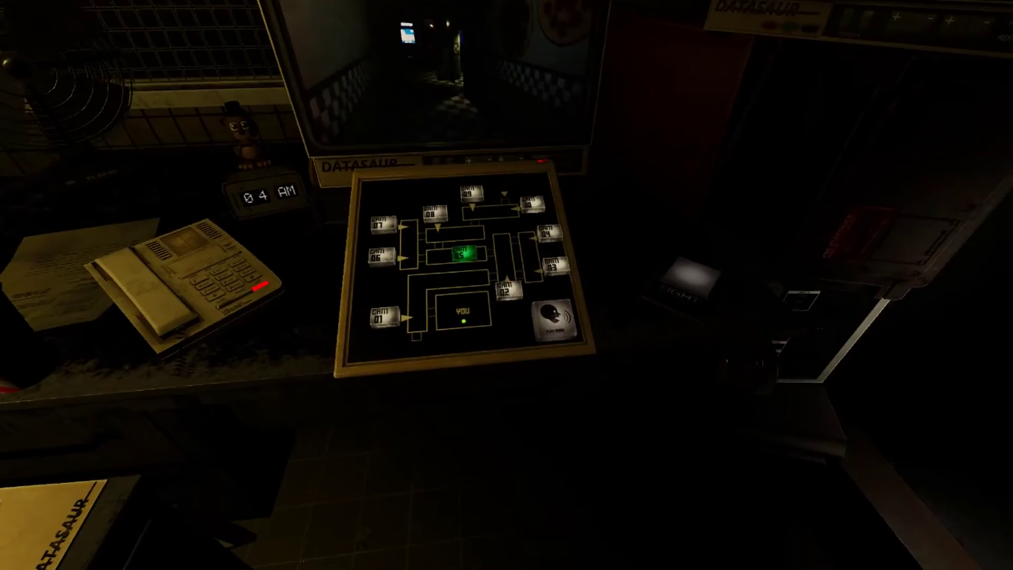
pyautogui.click(506, 284)
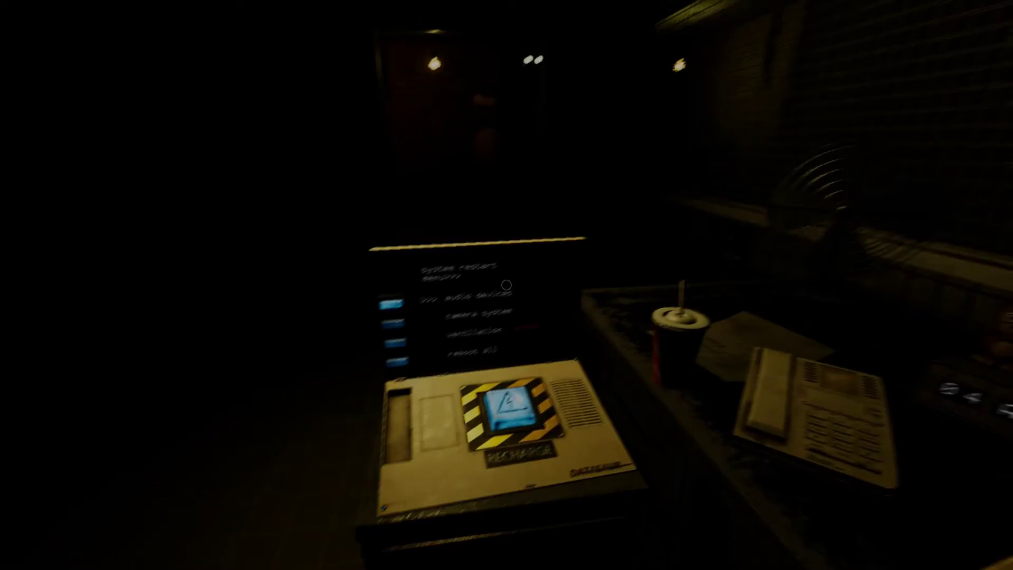
# Step: Reboot ventilation, cycle room feeds through 6 AM, and unpause on the prize scene
pyautogui.click(507, 285)
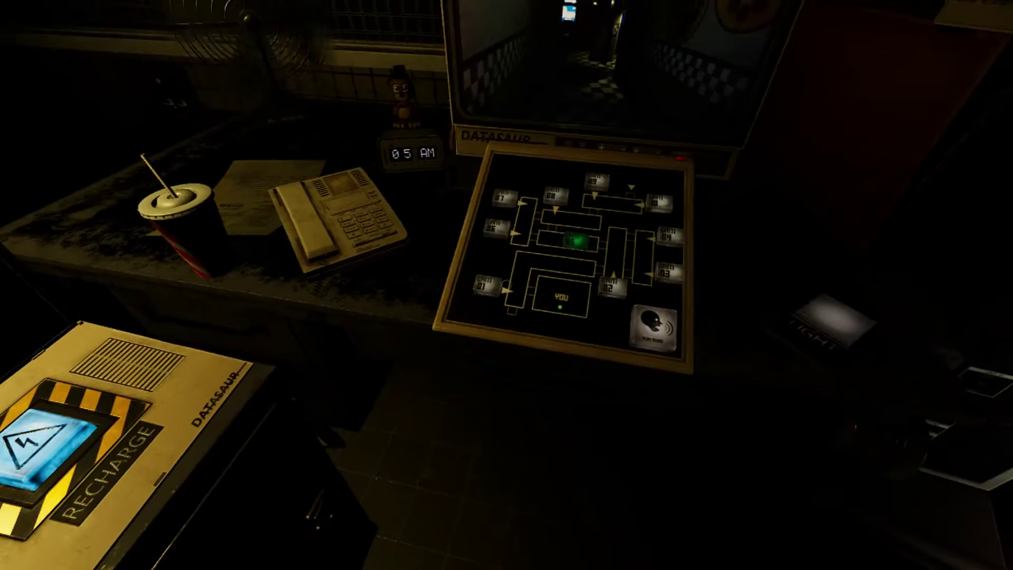
pyautogui.click(507, 285)
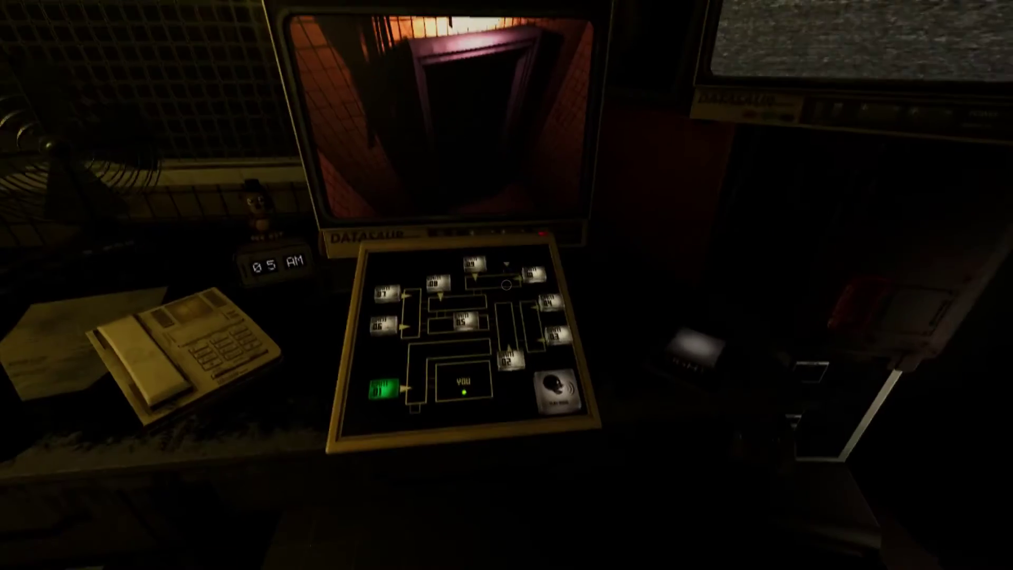
pyautogui.click(506, 285)
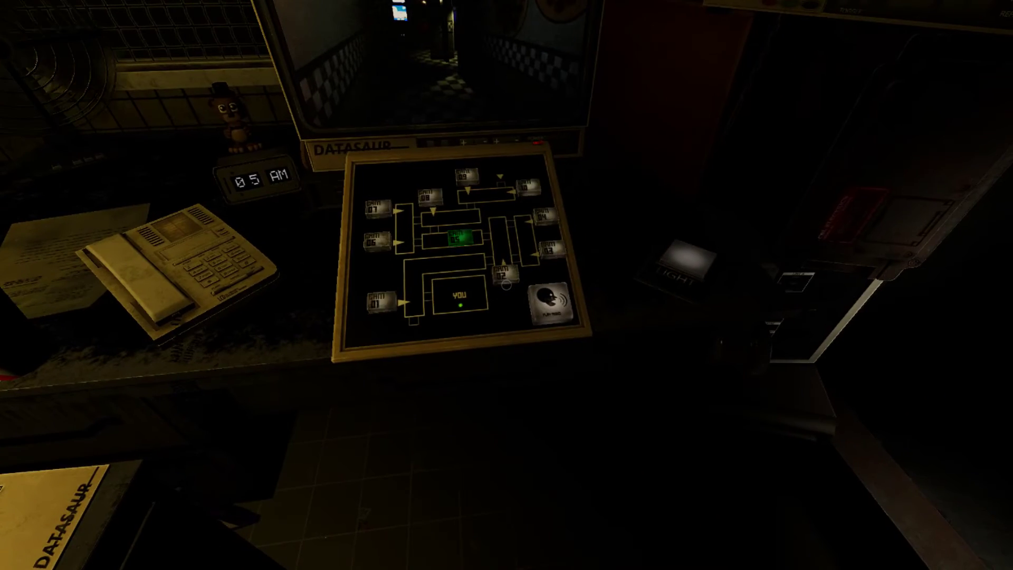
pyautogui.click(506, 285)
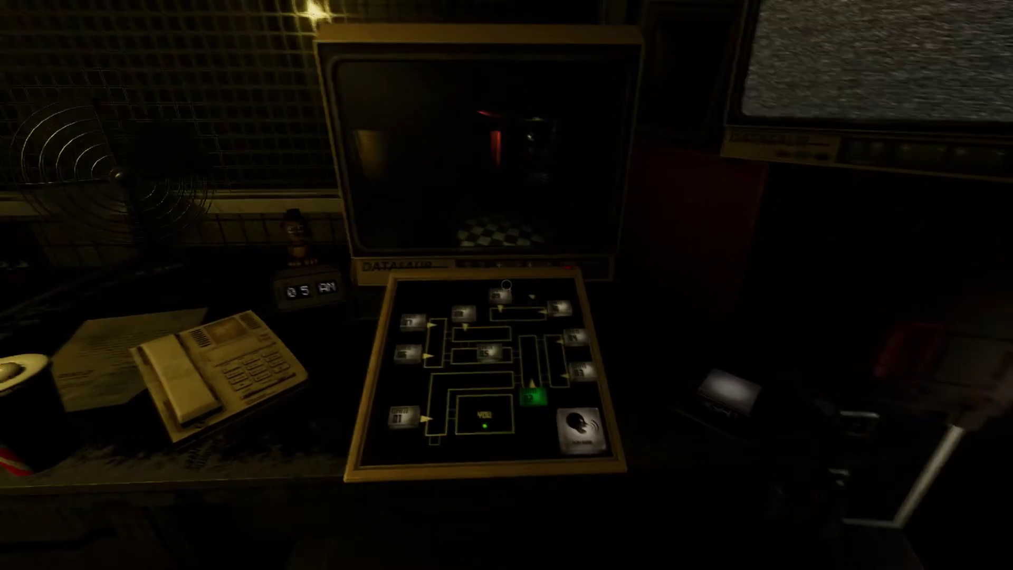
pyautogui.click(506, 285)
pyautogui.click(506, 285)
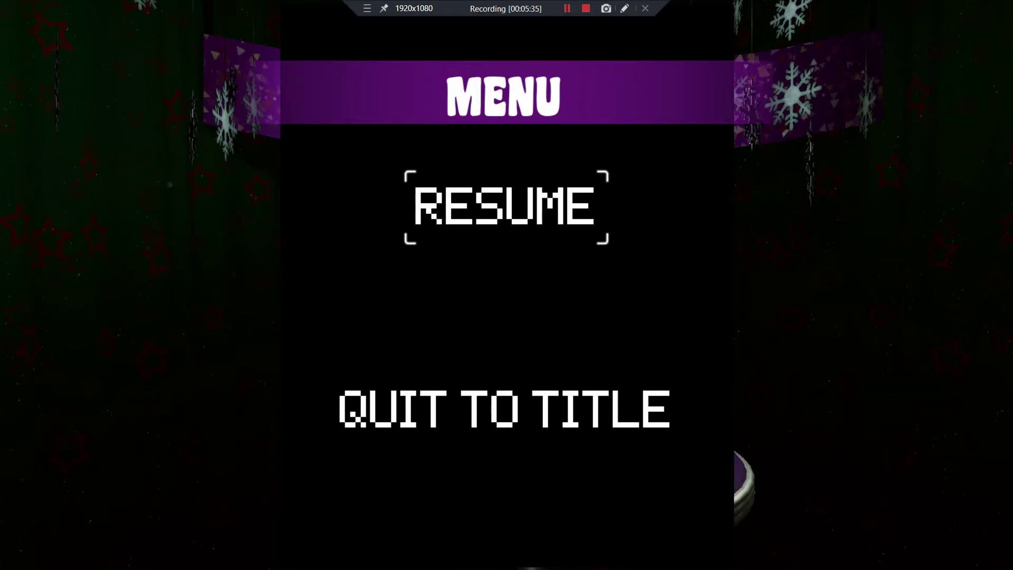
pyautogui.press('Escape')
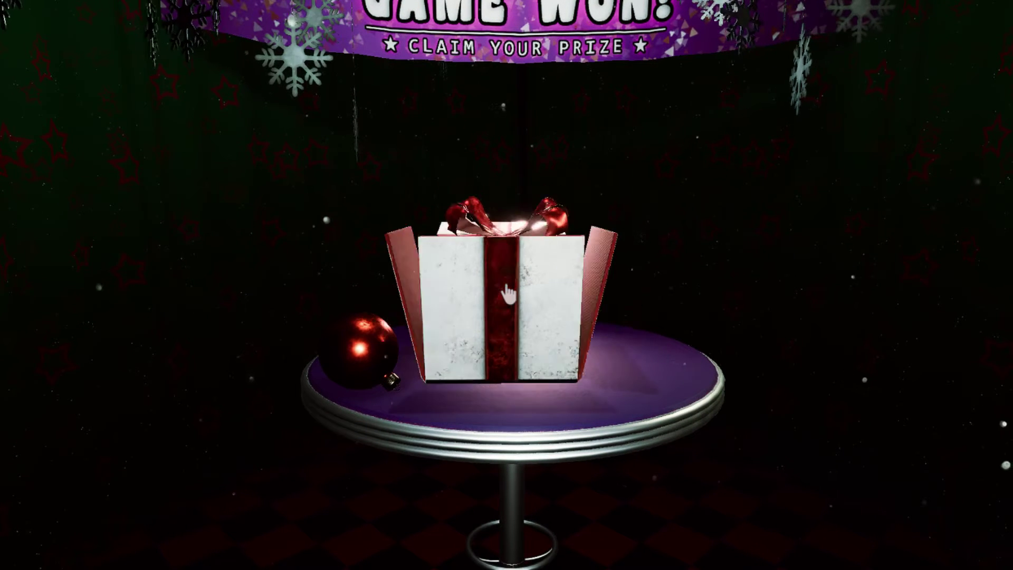
# Step: Open the gift box, drop the Circus Baby figure on the table, and continue
pyautogui.click(508, 295)
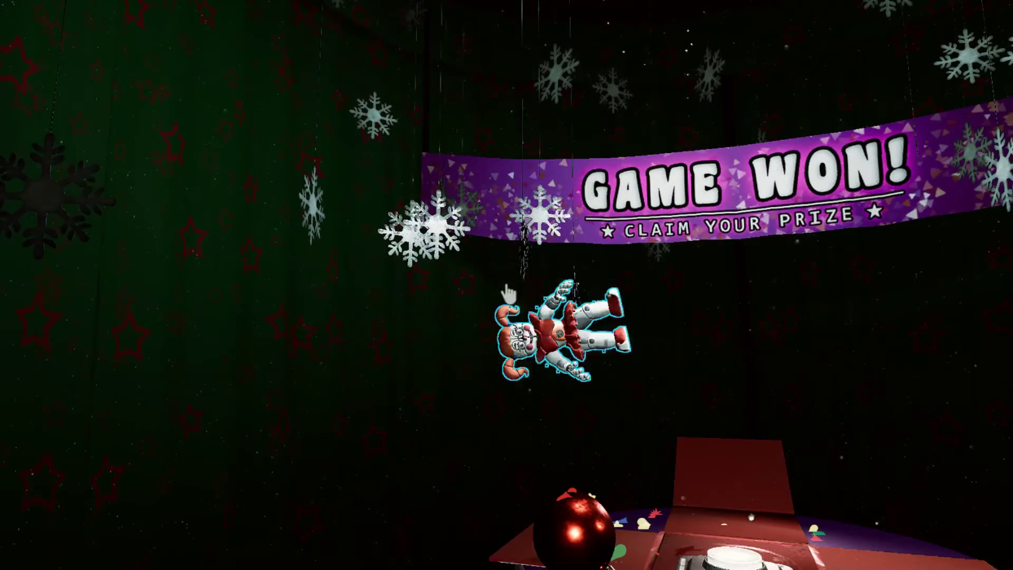
pyautogui.click(508, 295)
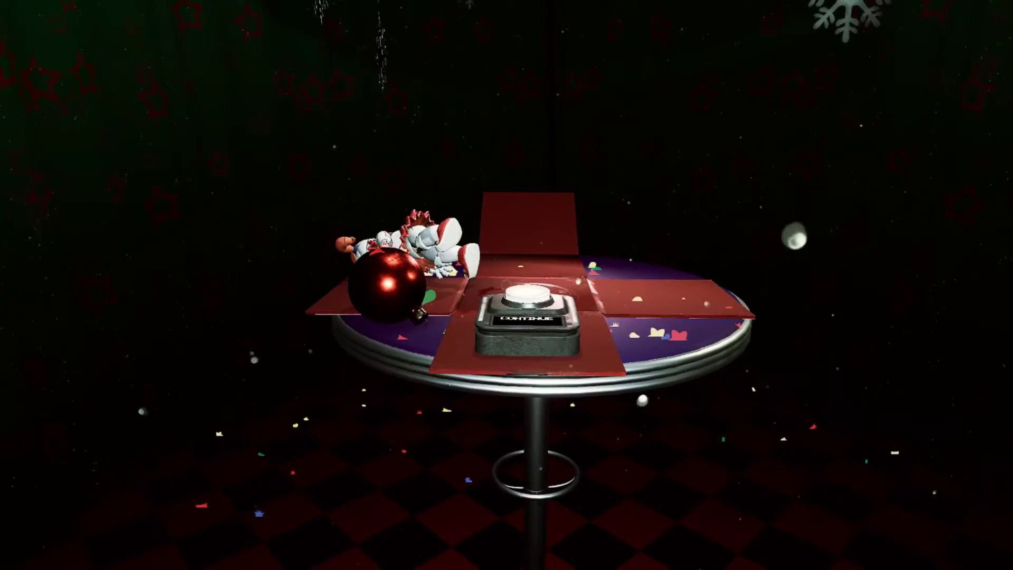
pyautogui.click(507, 294)
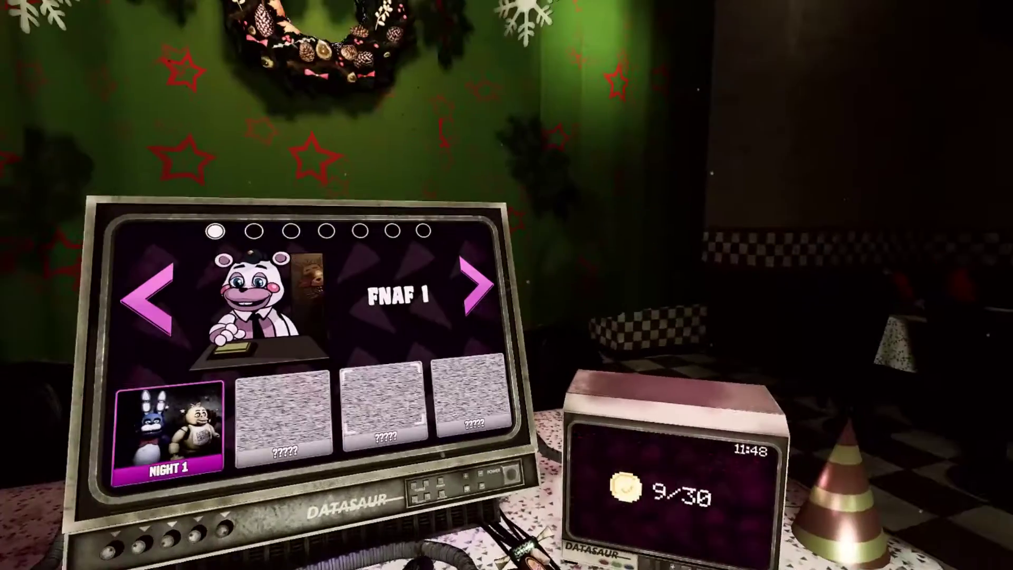
# Step: Page the Datasaur monitor forward to FNAF 3 and start its Night 1
pyautogui.click(507, 285)
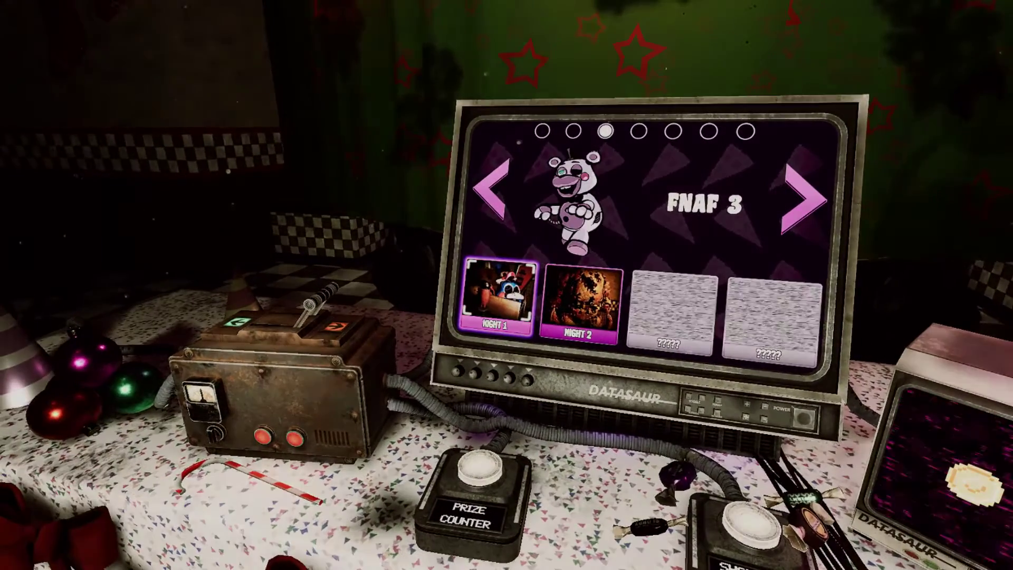
pyautogui.click(506, 286)
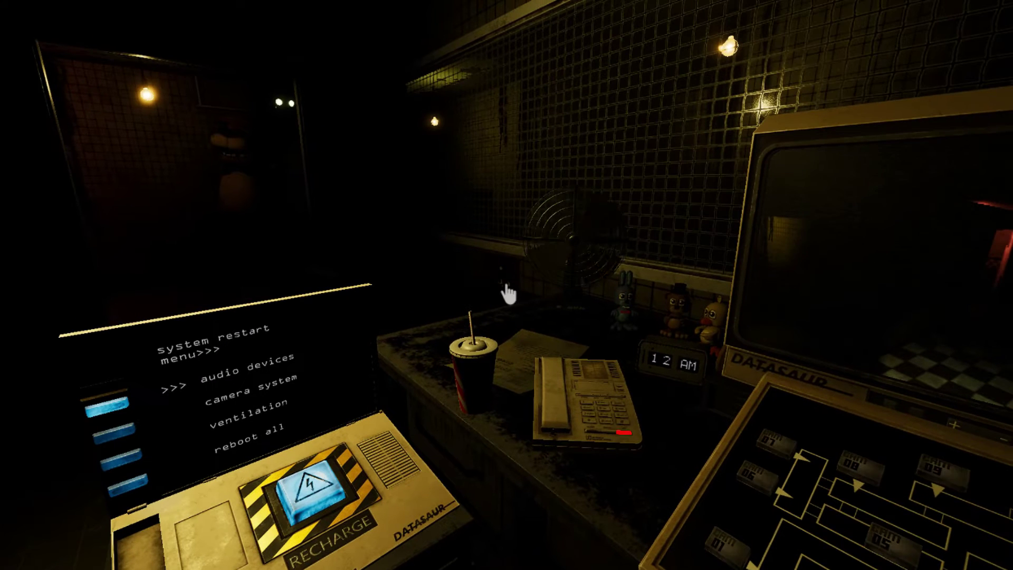
# Step: Pause the FNAF 3 night with Esc to exit the level
pyautogui.press('Escape')
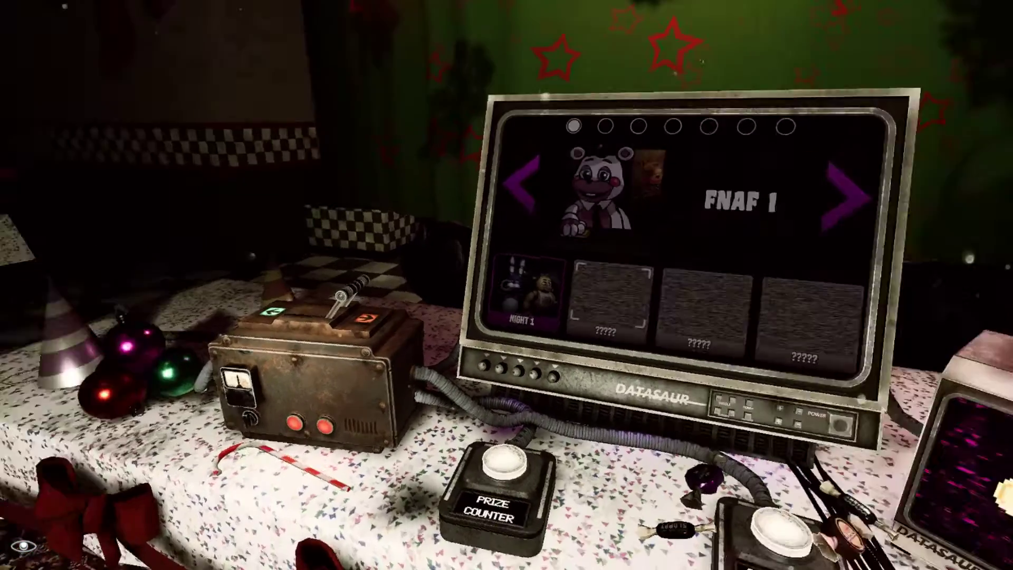
# Step: Page the level monitor past the FNAF 2 levels to Parts and Service
pyautogui.click(506, 284)
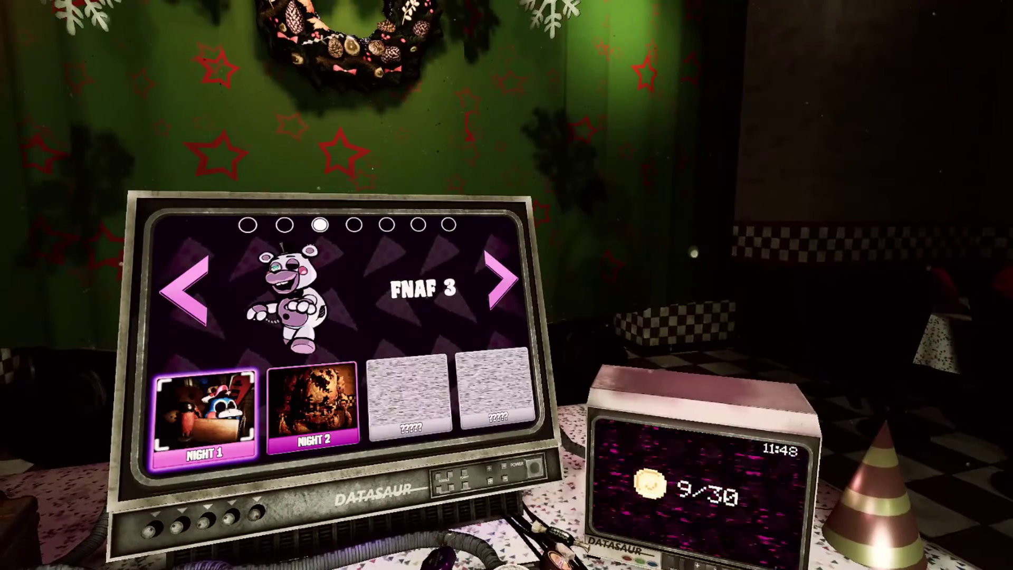
pyautogui.click(501, 282)
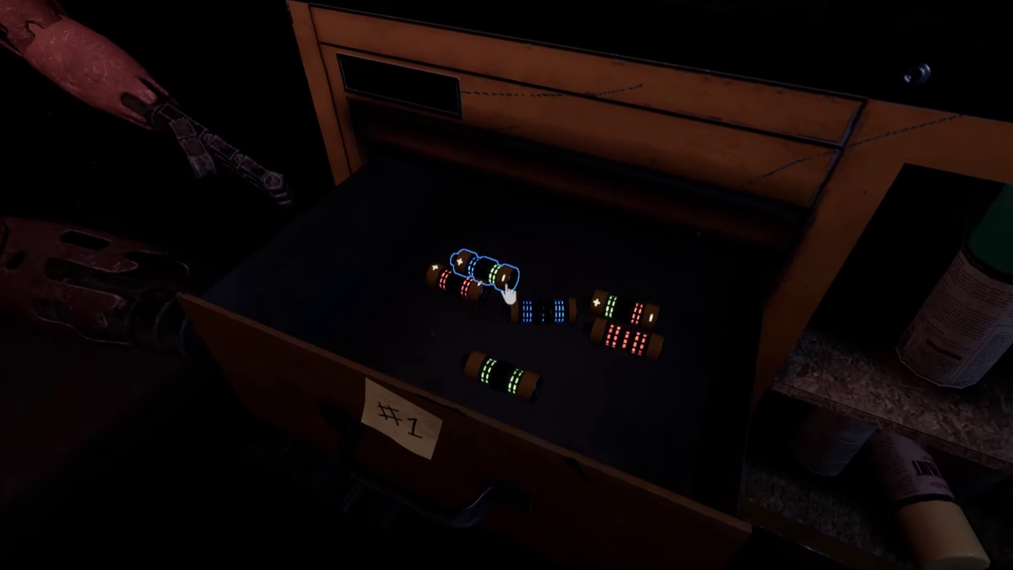
# Step: Move glowing batteries from the drawer into Foxy's battery slots
pyautogui.click(507, 293)
pyautogui.click(507, 292)
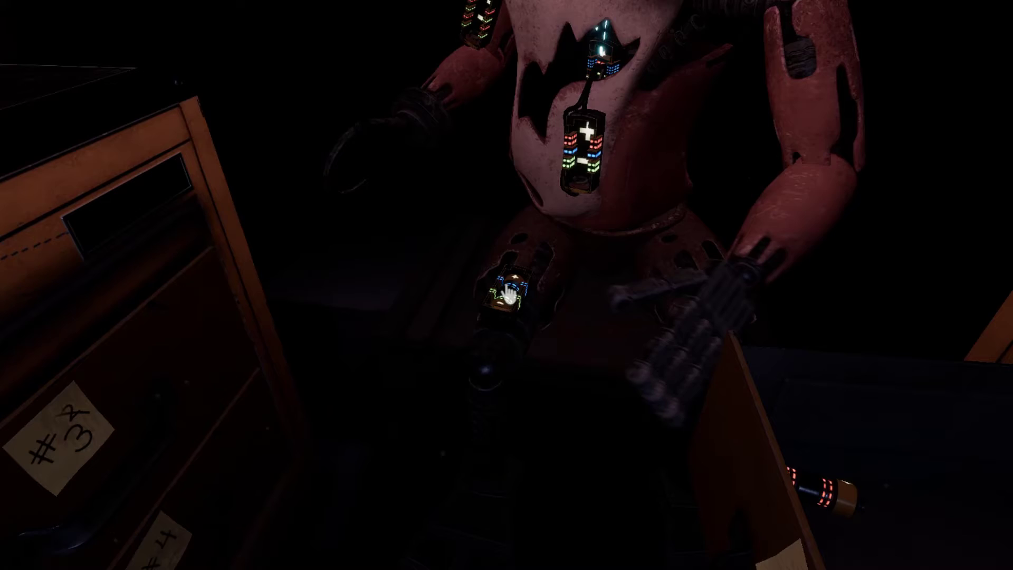
pyautogui.click(508, 293)
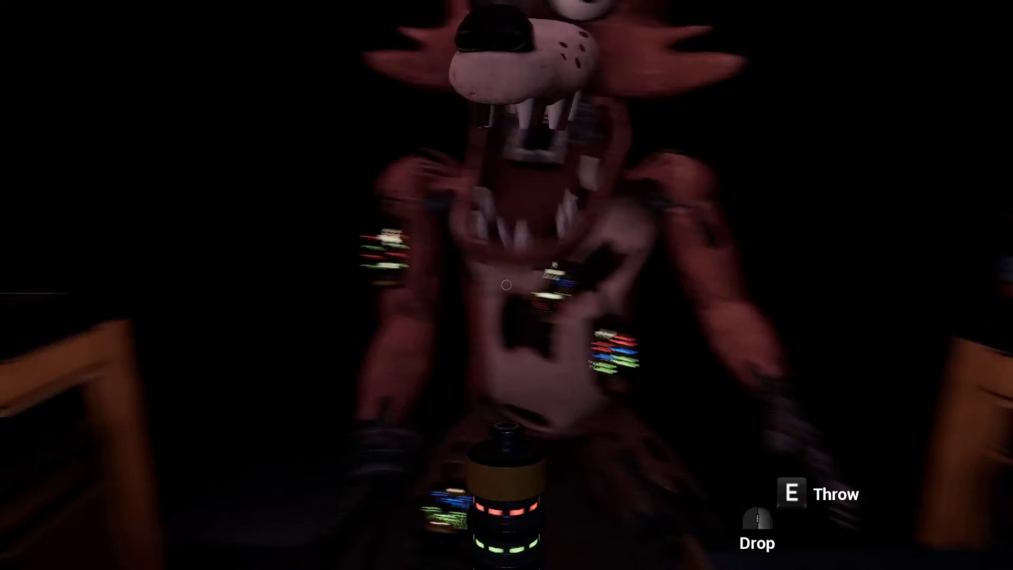
pyautogui.click(506, 293)
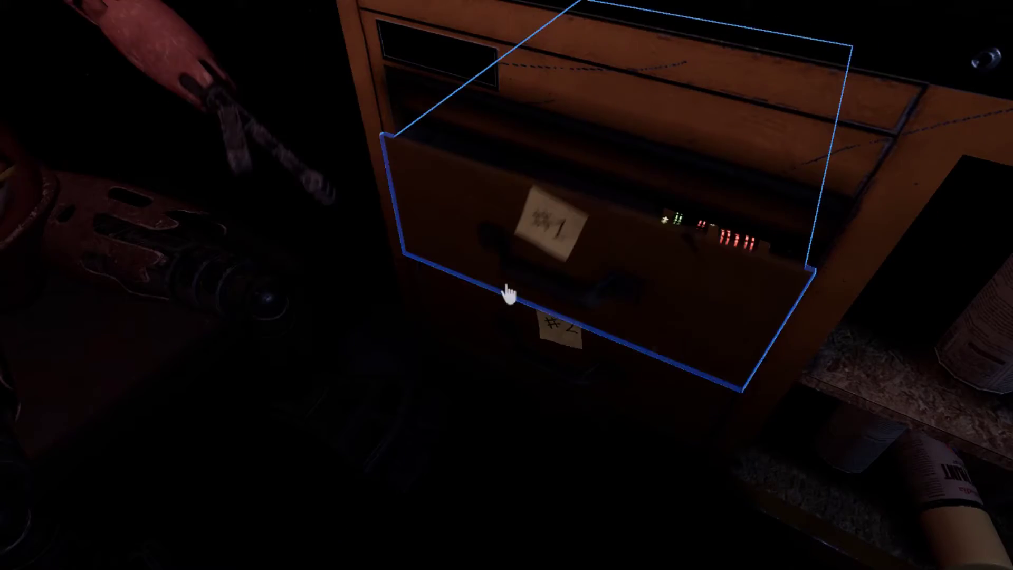
pyautogui.click(507, 294)
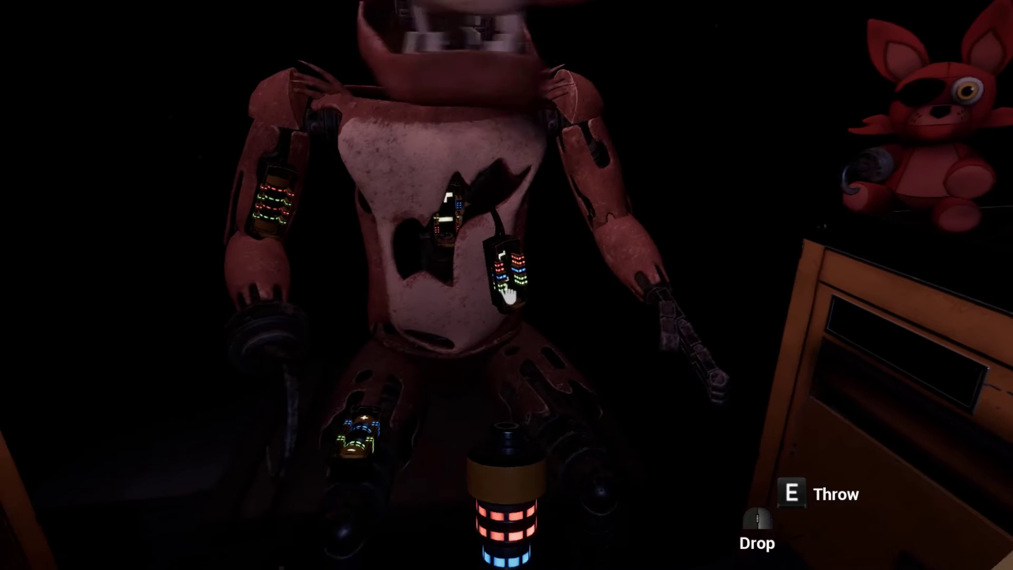
pyautogui.click(506, 284)
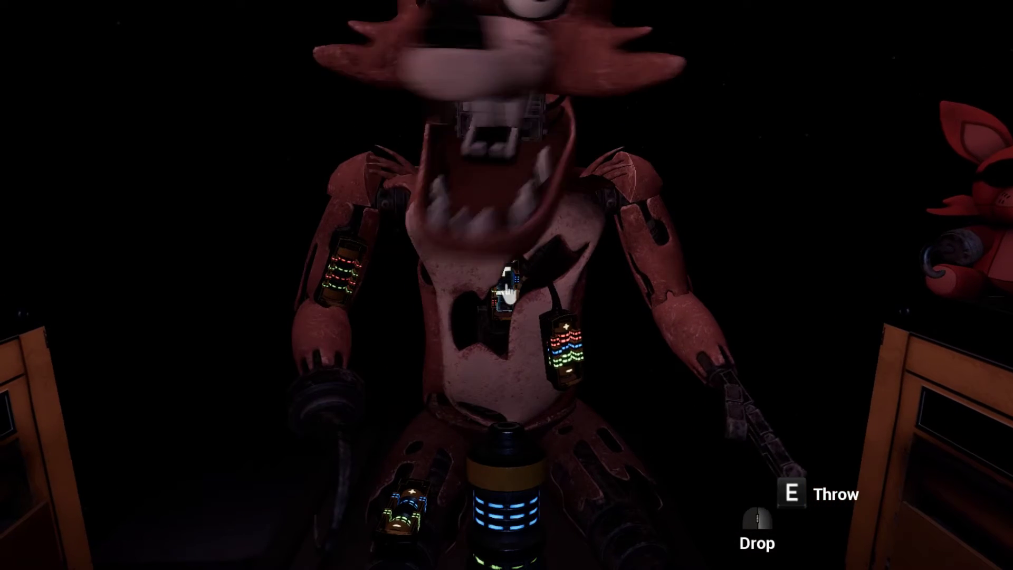
pyautogui.click(507, 293)
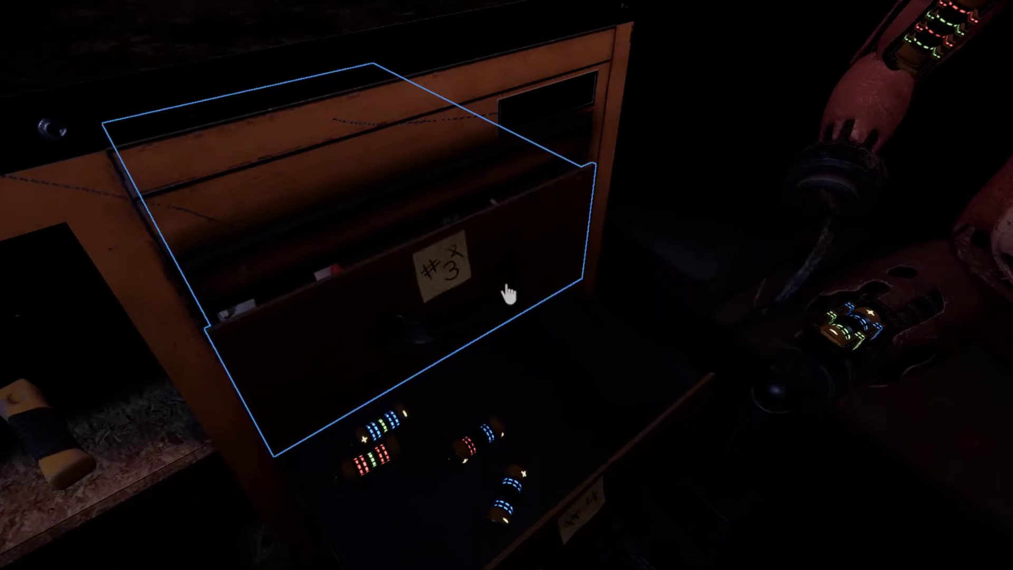
# Step: Open drawer #3 and look inside it
pyautogui.click(506, 286)
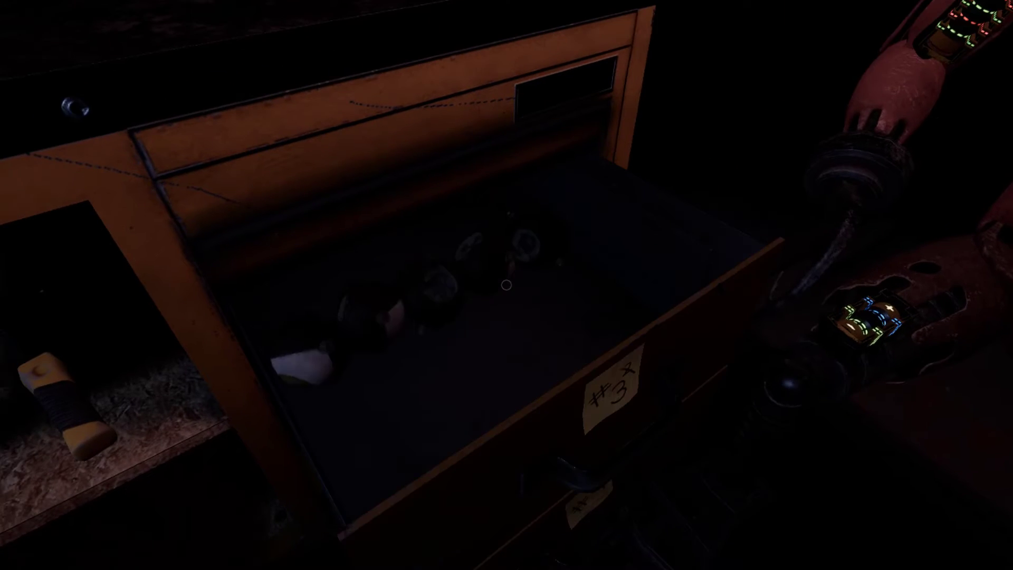
pyautogui.click(507, 285)
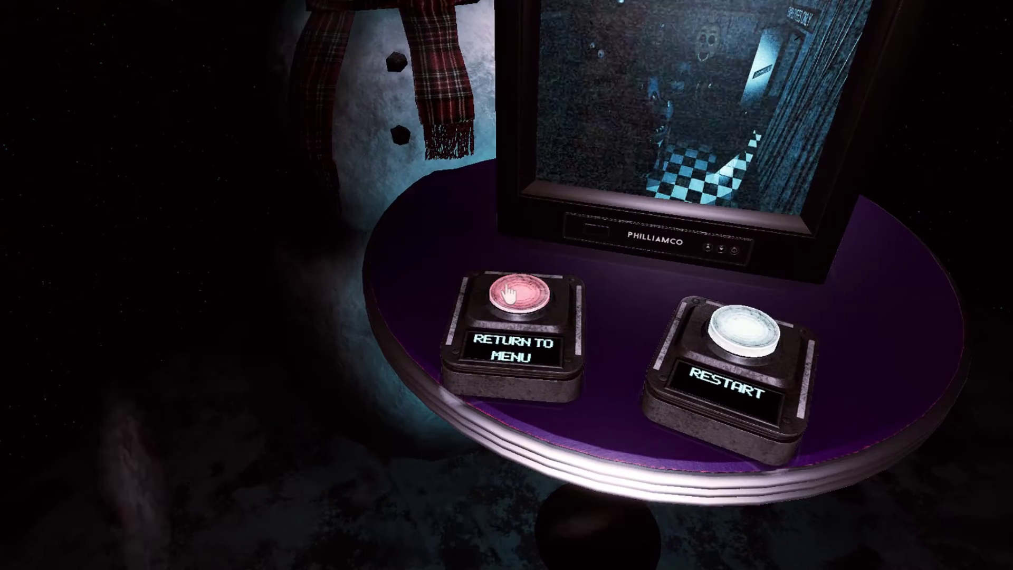
# Step: Return to the festive hub from the game-over table via Return to Menu
pyautogui.click(508, 295)
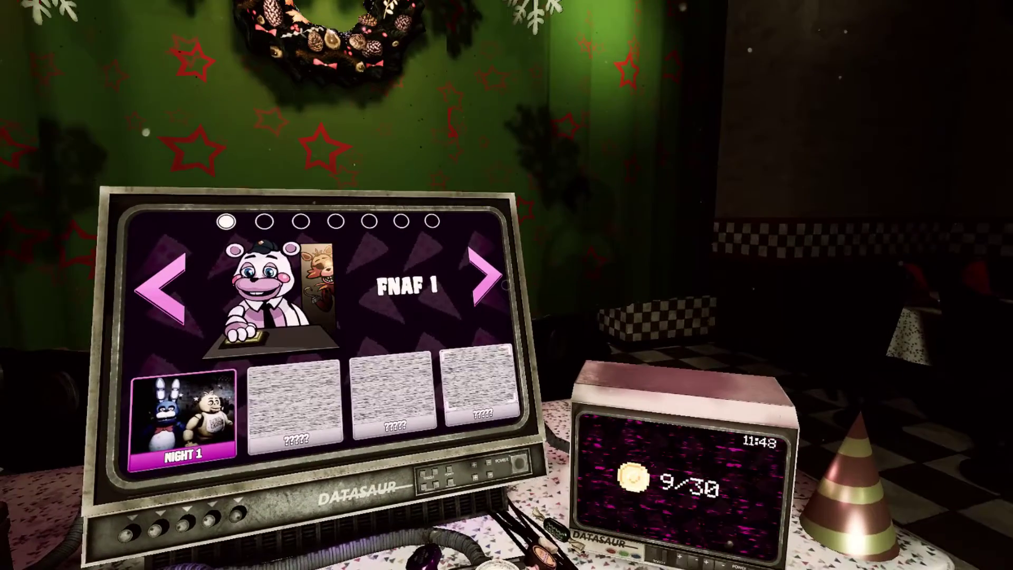
# Step: Page the level monitor toward FNAF 2, pausing with Esc and resuming once along the way
pyautogui.click(507, 285)
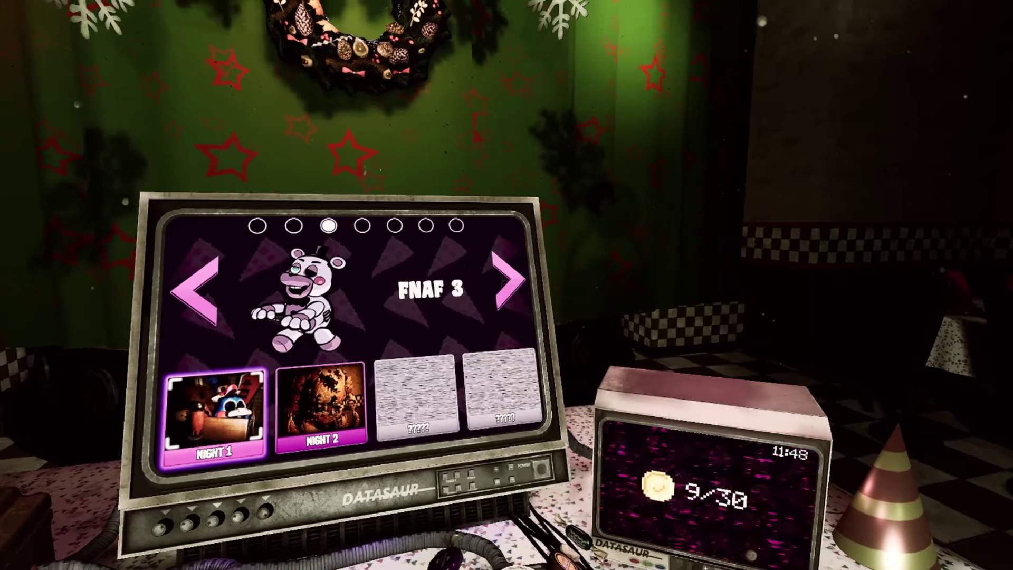
pyautogui.press('Escape')
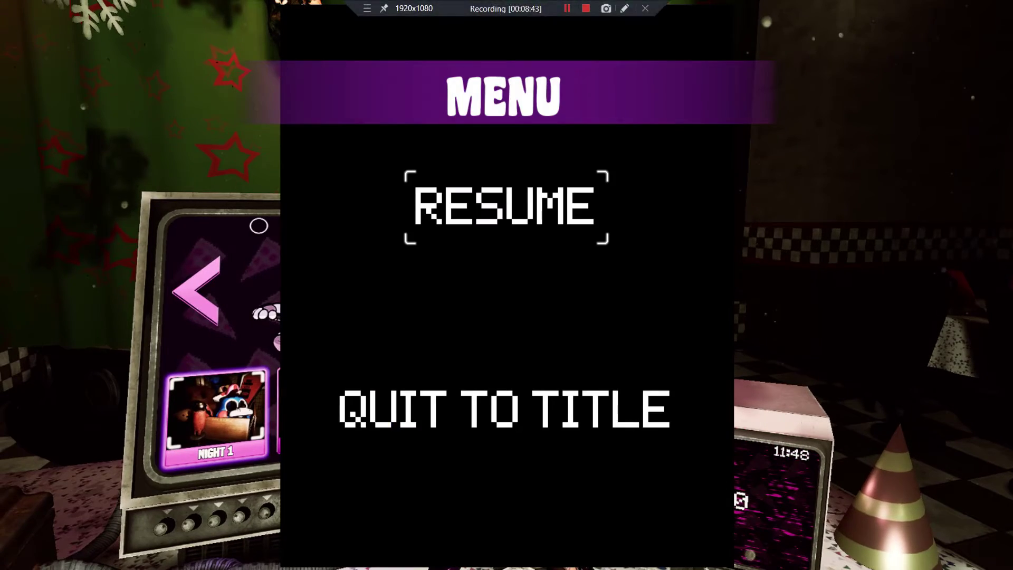
pyautogui.press('Escape')
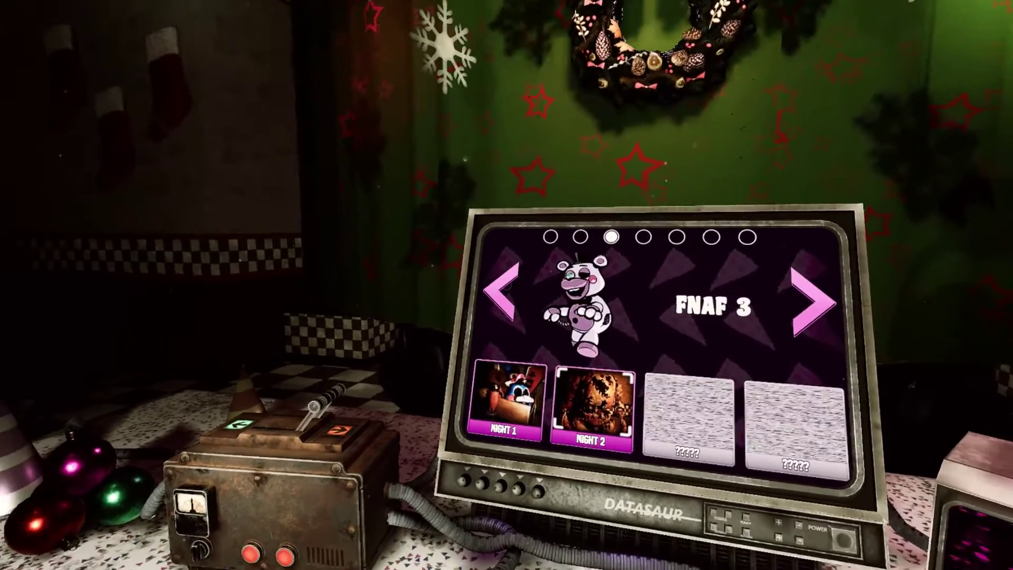
pyautogui.click(507, 285)
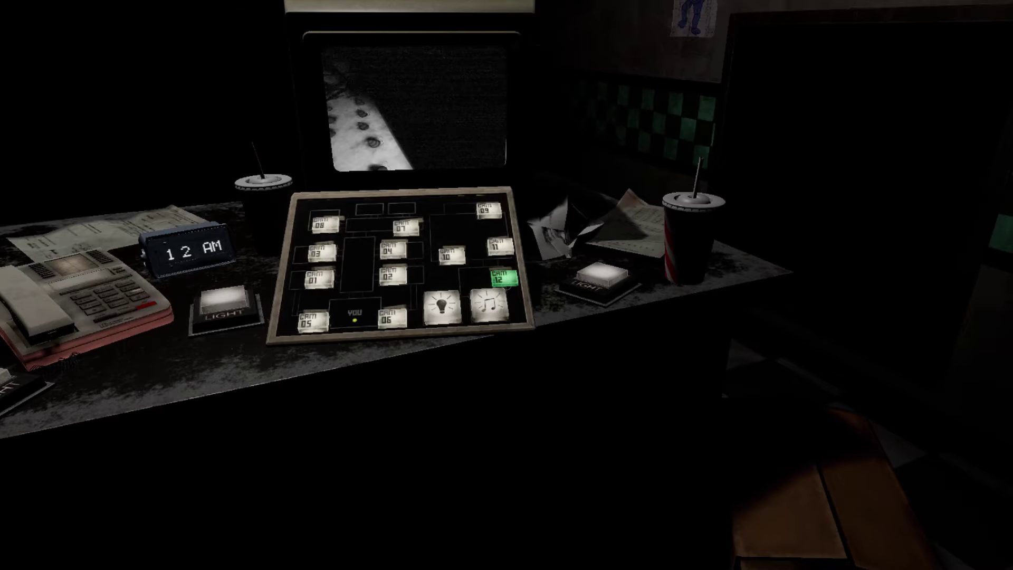
# Step: Cycle the monitor through CAM 11, 10, 07, 02, 08, 05, 06 and 09
pyautogui.click(498, 246)
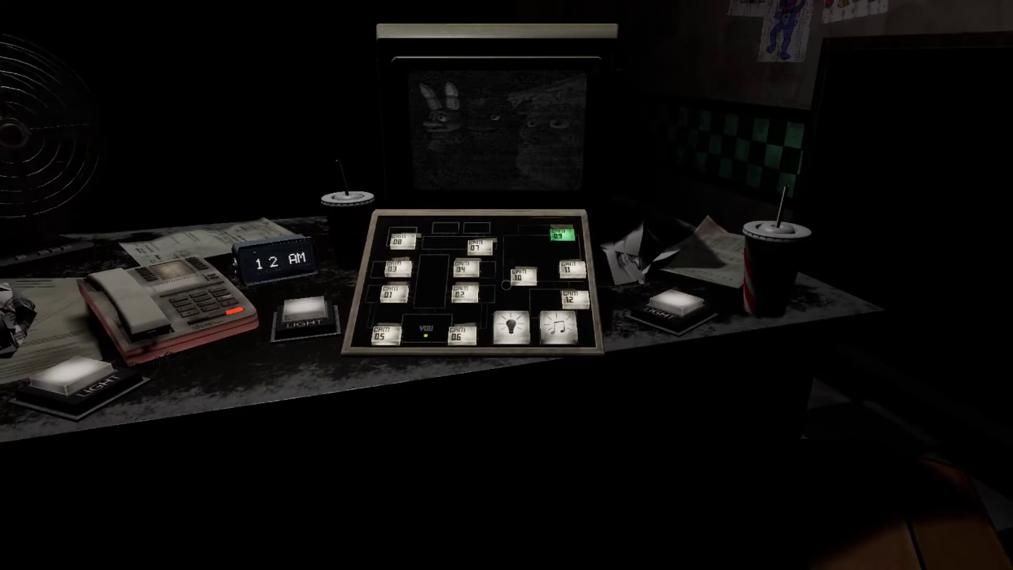
pyautogui.click(506, 284)
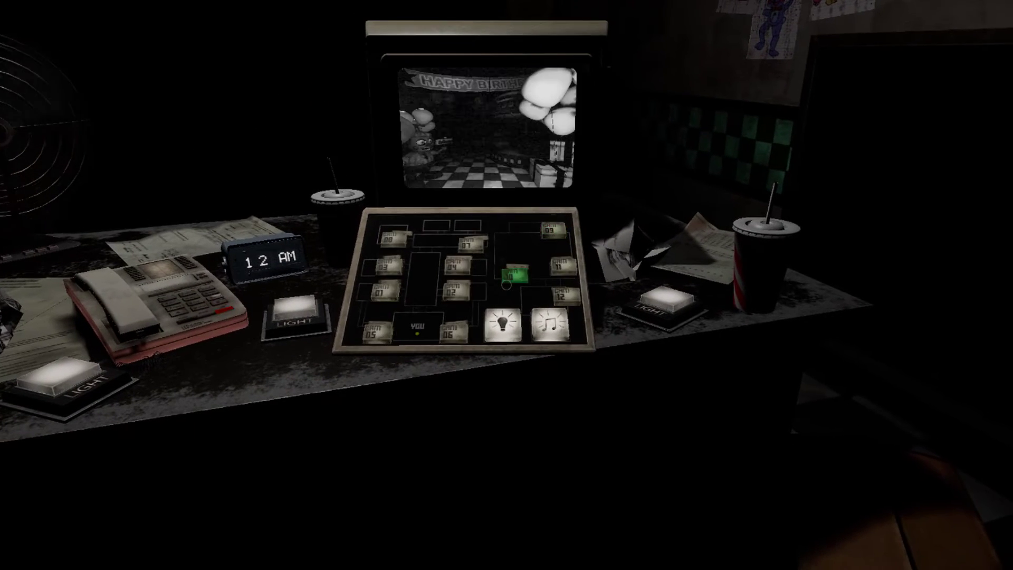
pyautogui.click(506, 285)
pyautogui.click(506, 285)
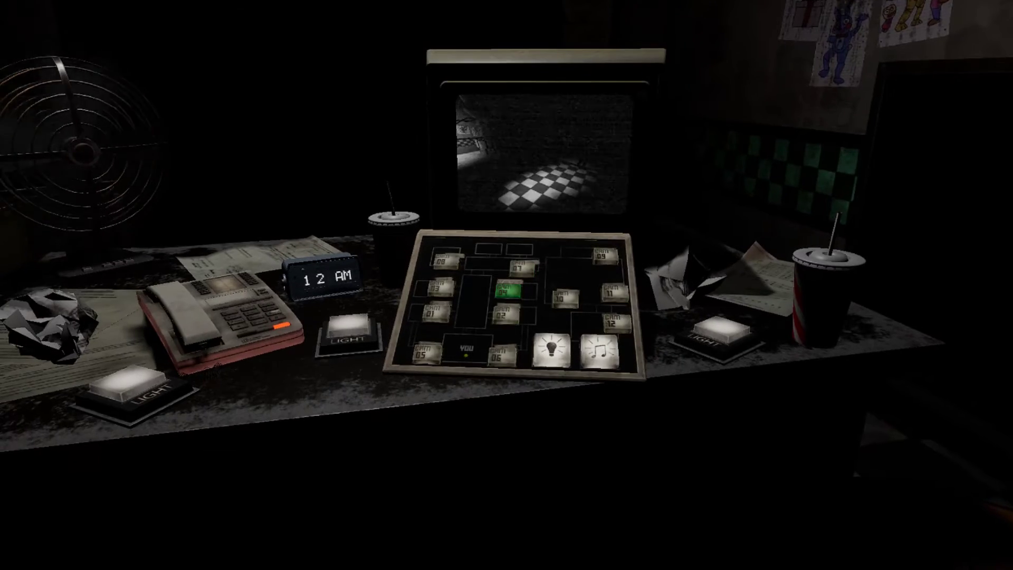
pyautogui.click(507, 284)
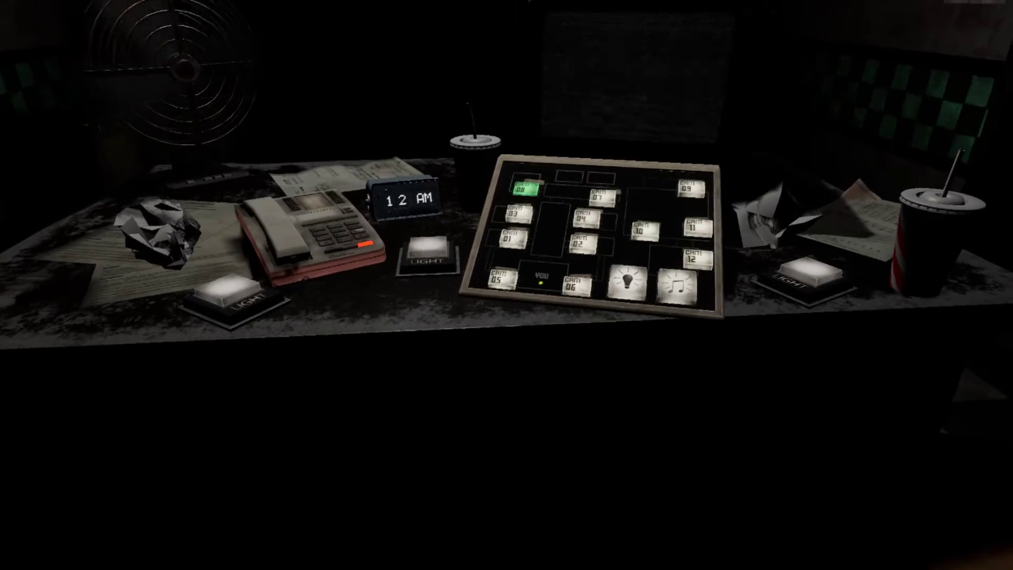
pyautogui.click(507, 285)
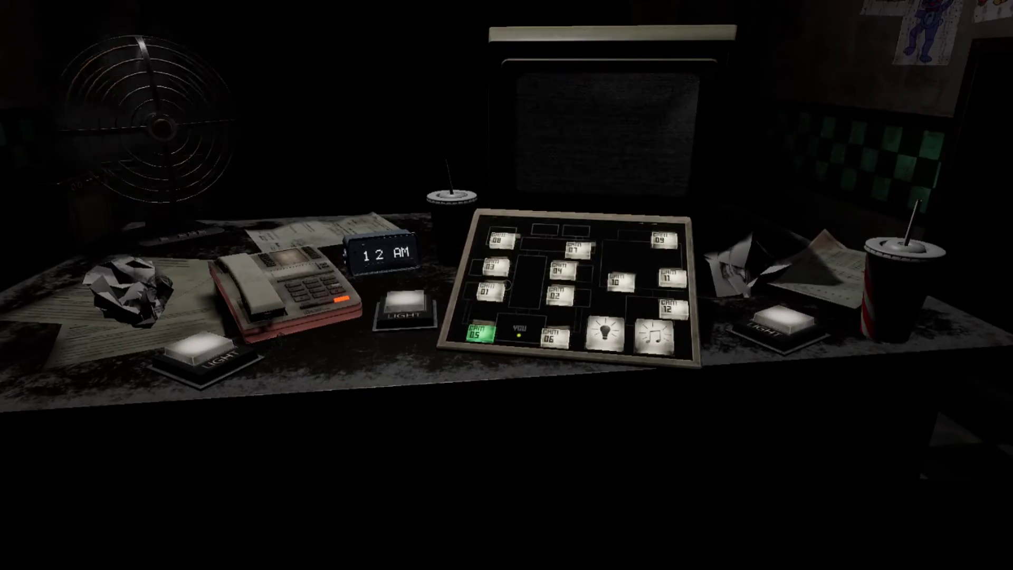
pyautogui.click(507, 285)
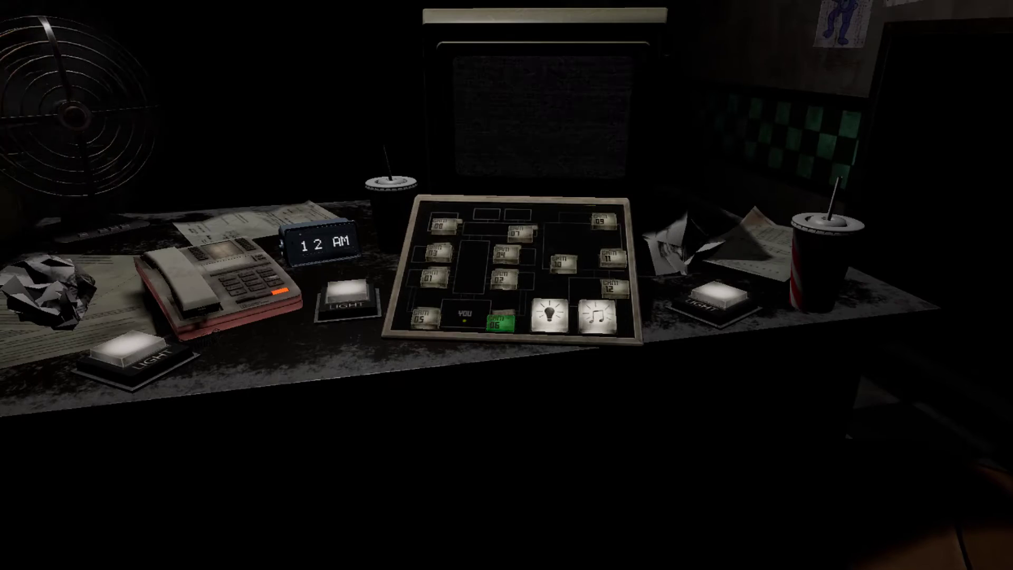
pyautogui.click(506, 285)
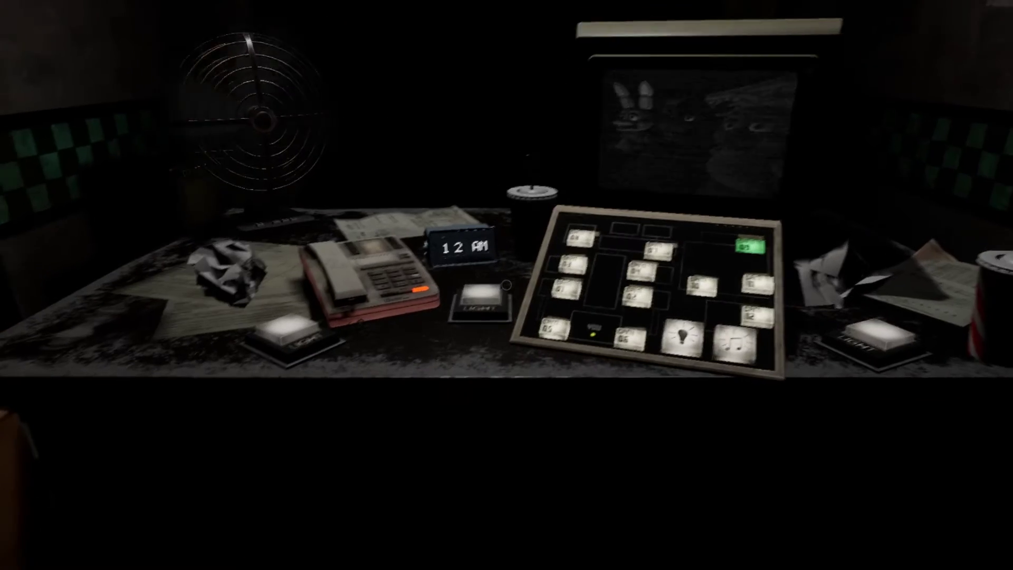
# Step: Light the hallway, then check CAM 07, 11, 08, 02, 05 and back to 11
pyautogui.click(507, 285)
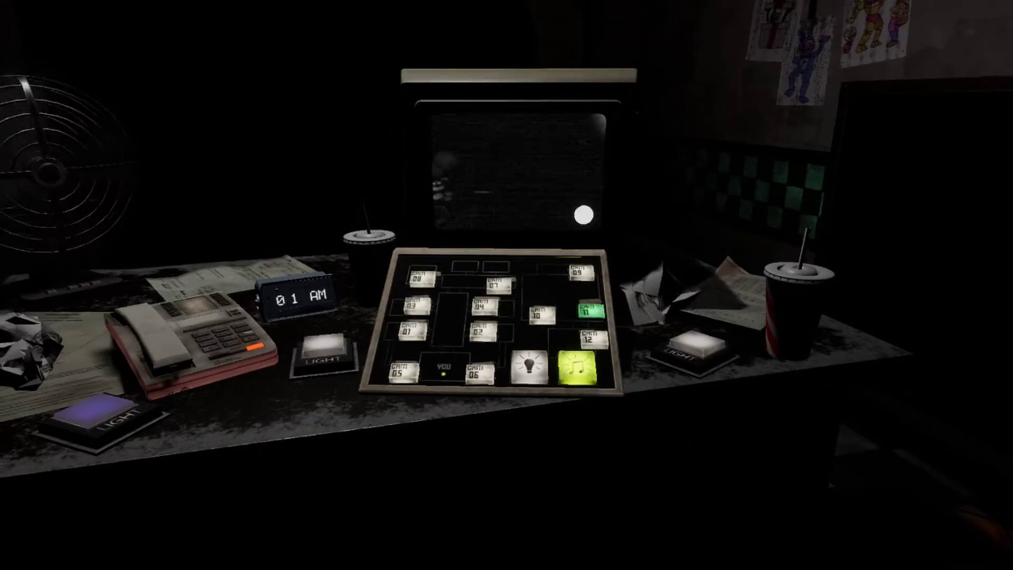
pyautogui.click(509, 275)
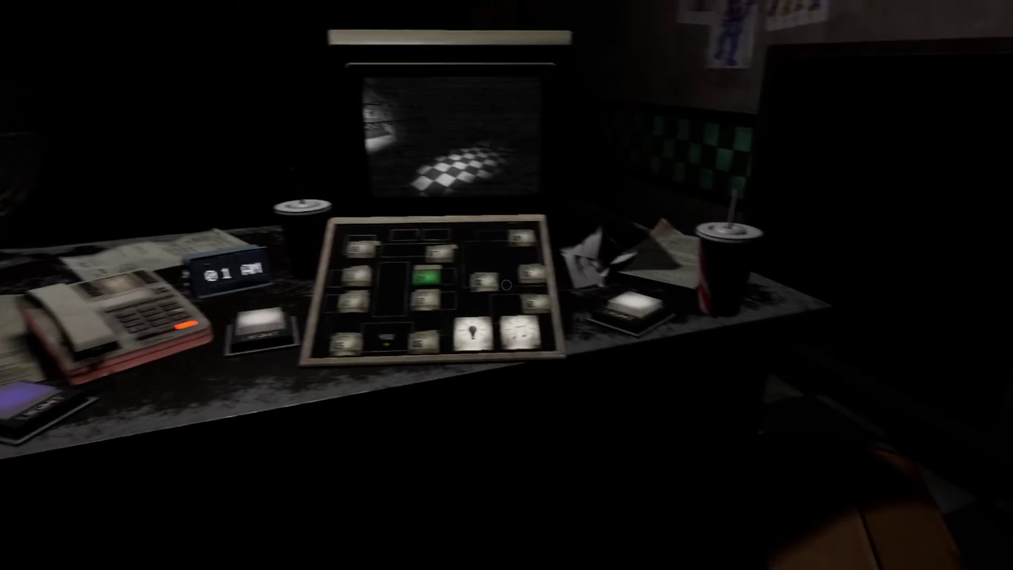
pyautogui.click(506, 283)
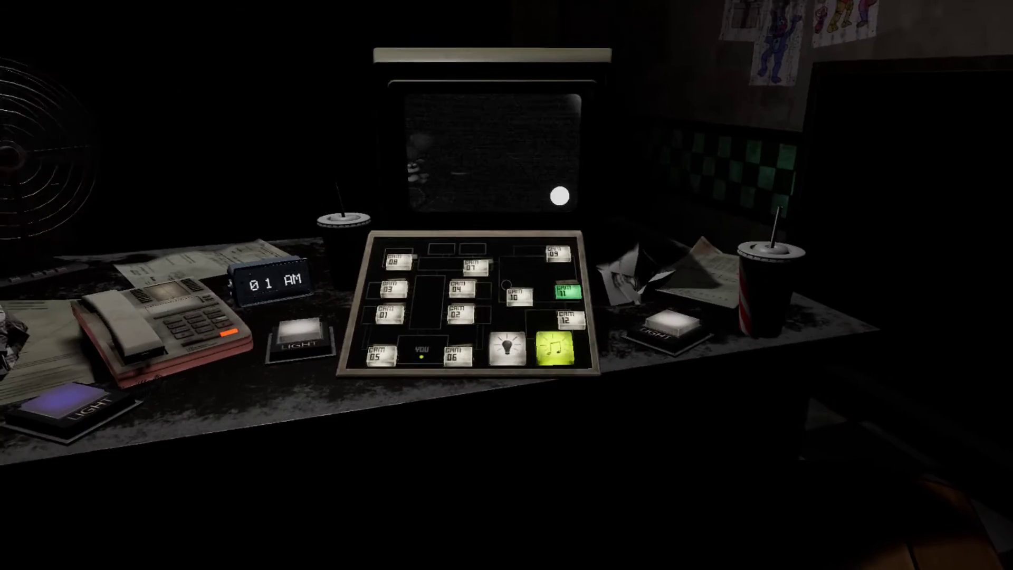
pyautogui.click(506, 285)
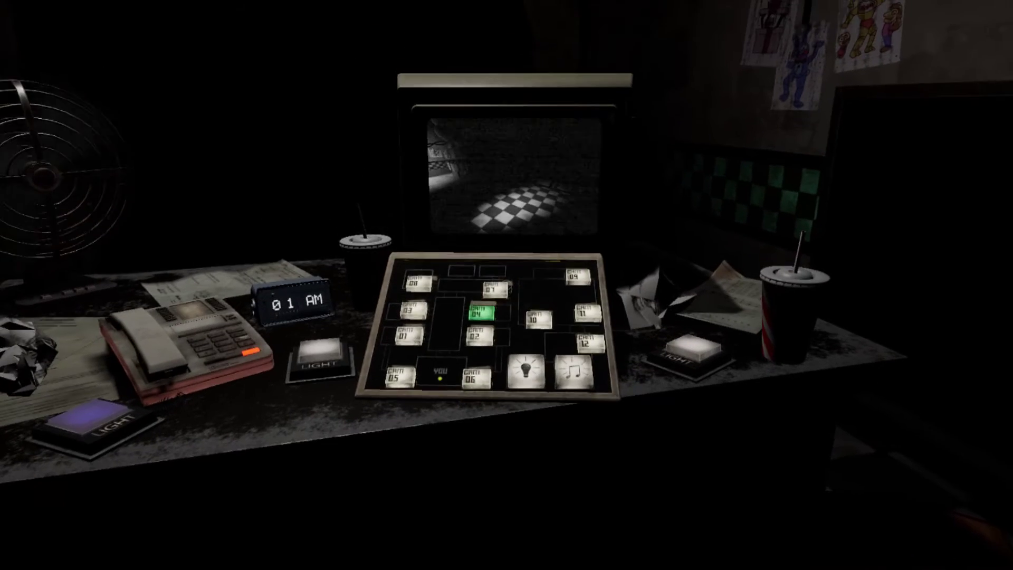
pyautogui.click(507, 284)
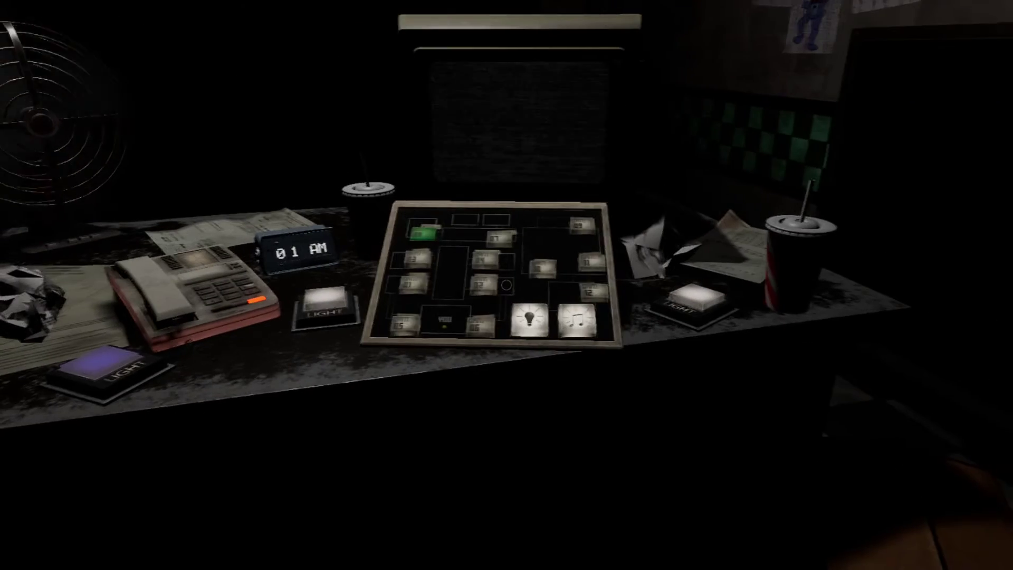
pyautogui.click(506, 285)
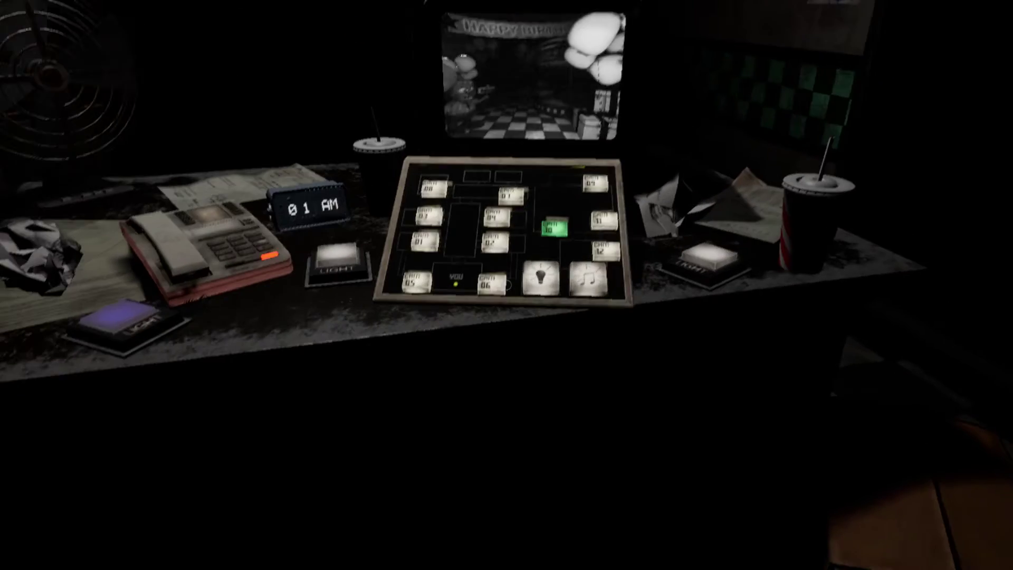
pyautogui.click(506, 285)
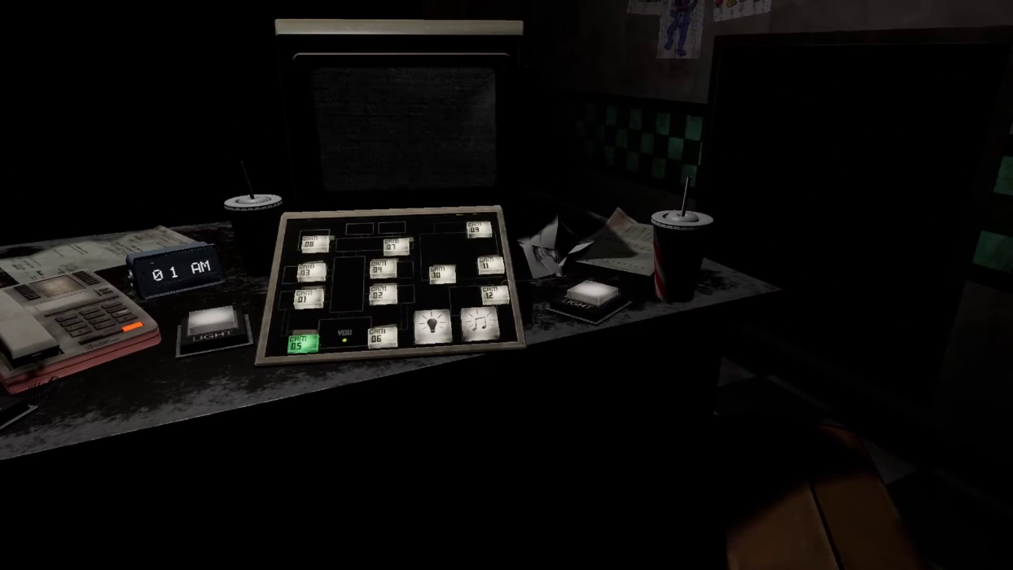
pyautogui.click(506, 285)
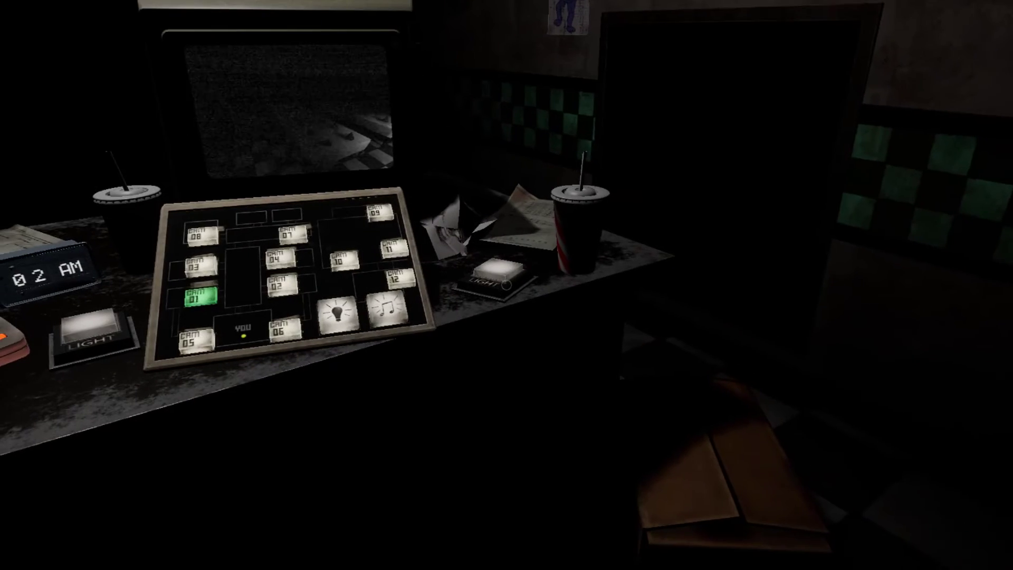
# Step: Flash the doorway light, check CAM 07, 04, 03 and 01, and light that feed
pyautogui.click(506, 285)
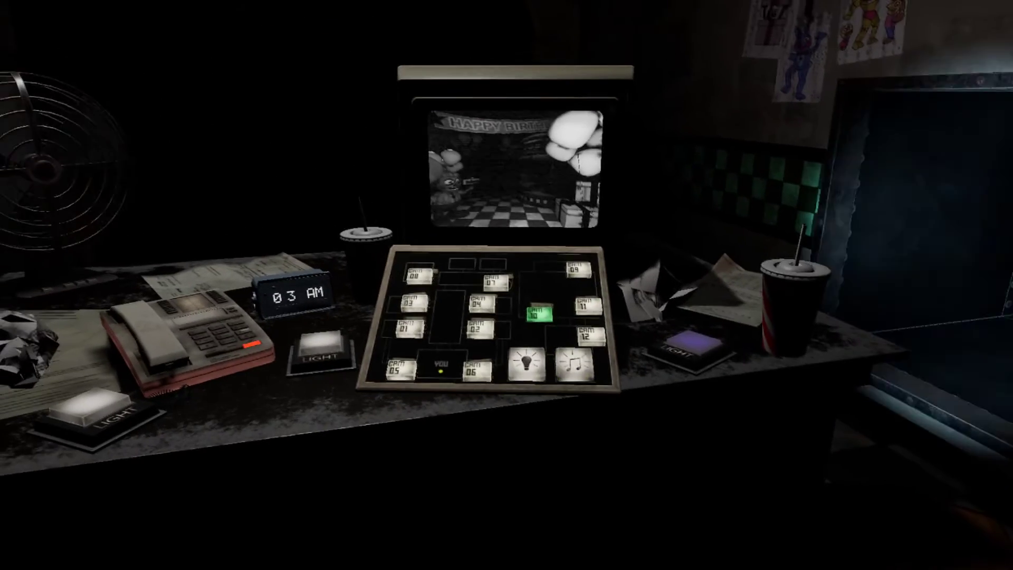
pyautogui.click(507, 283)
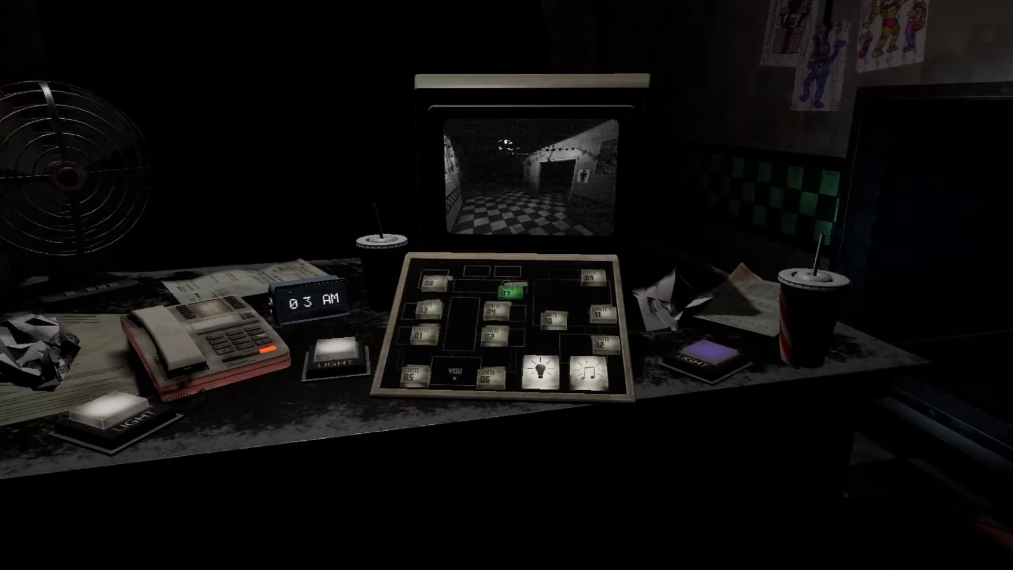
pyautogui.click(506, 284)
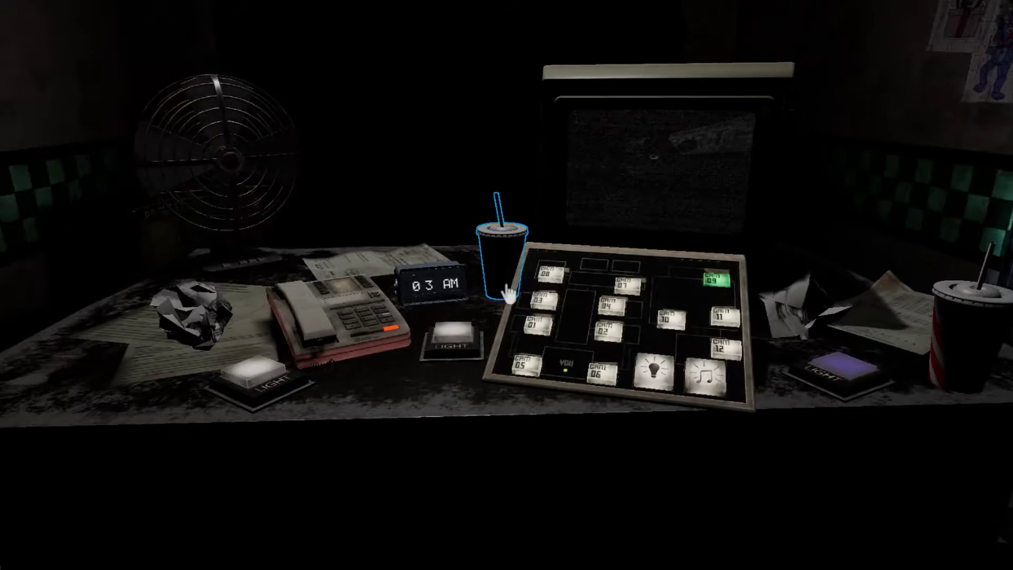
pyautogui.click(506, 283)
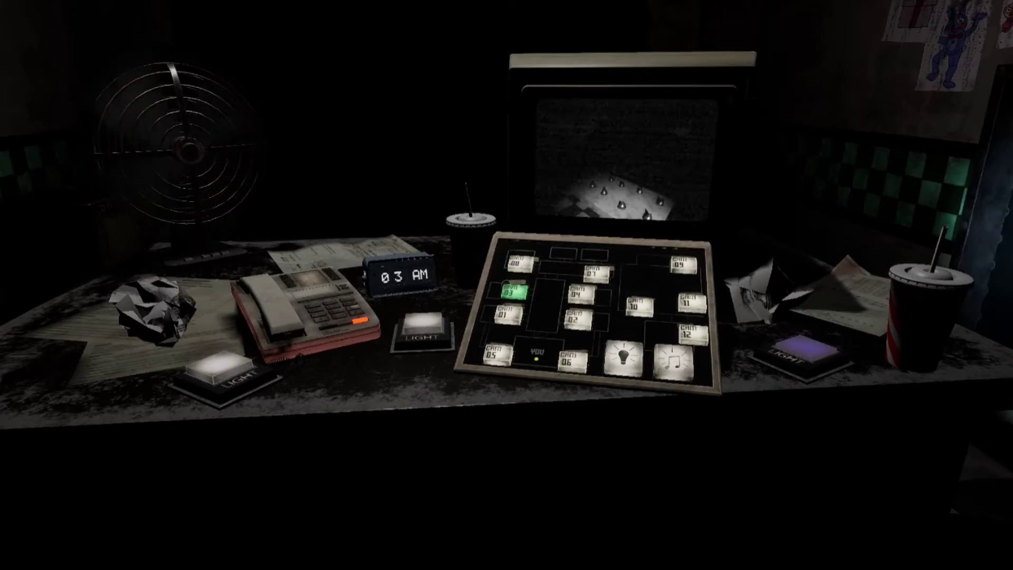
pyautogui.click(506, 284)
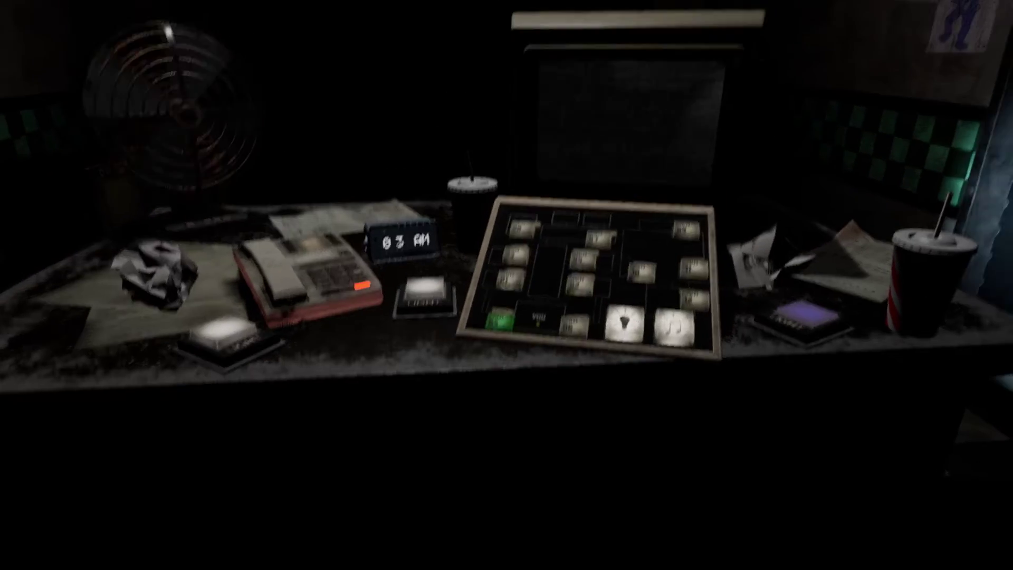
pyautogui.click(507, 285)
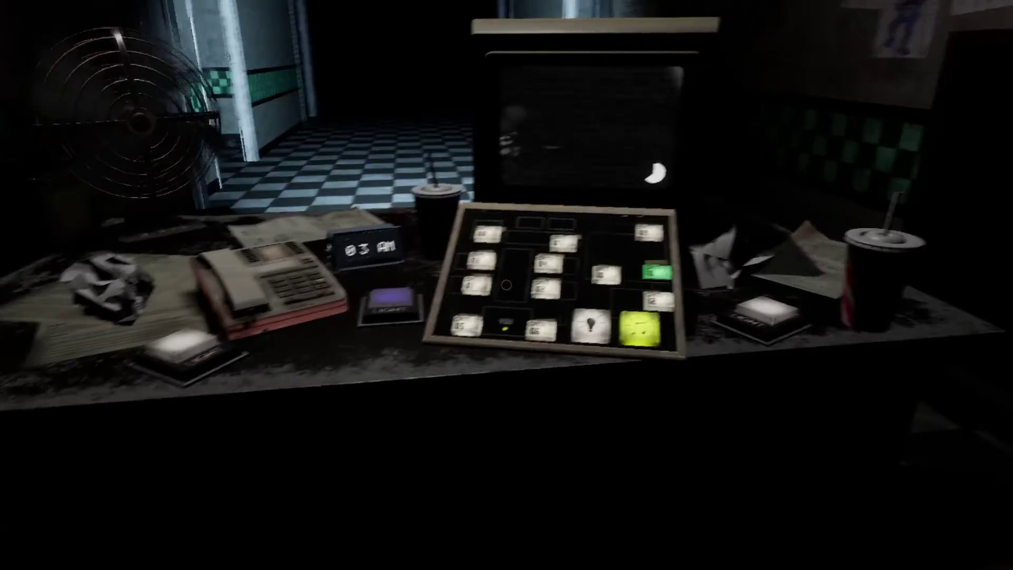
# Step: Switch the monitor to the checkered hallway feed, then to CAM 02
pyautogui.click(505, 284)
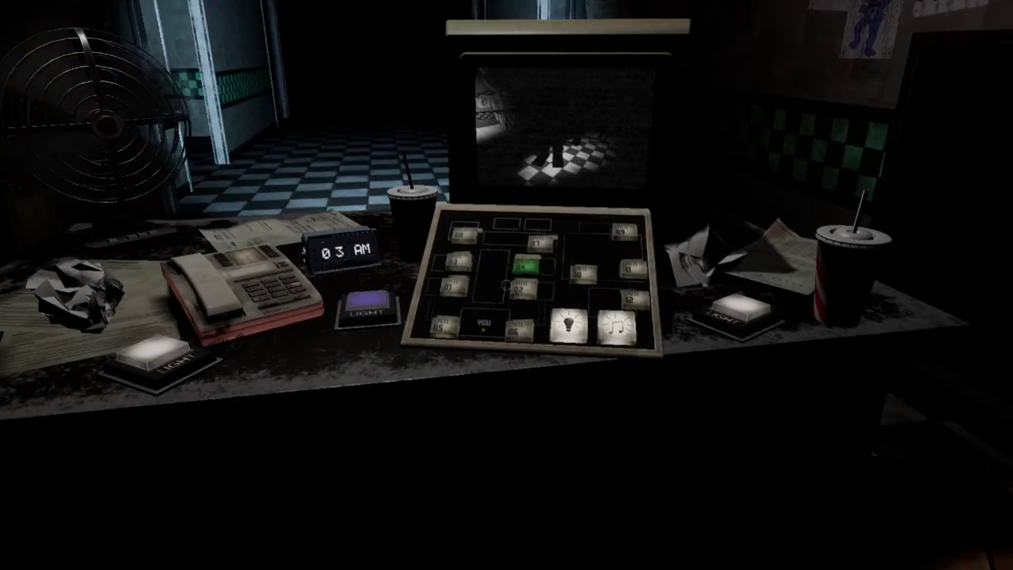
pyautogui.click(505, 284)
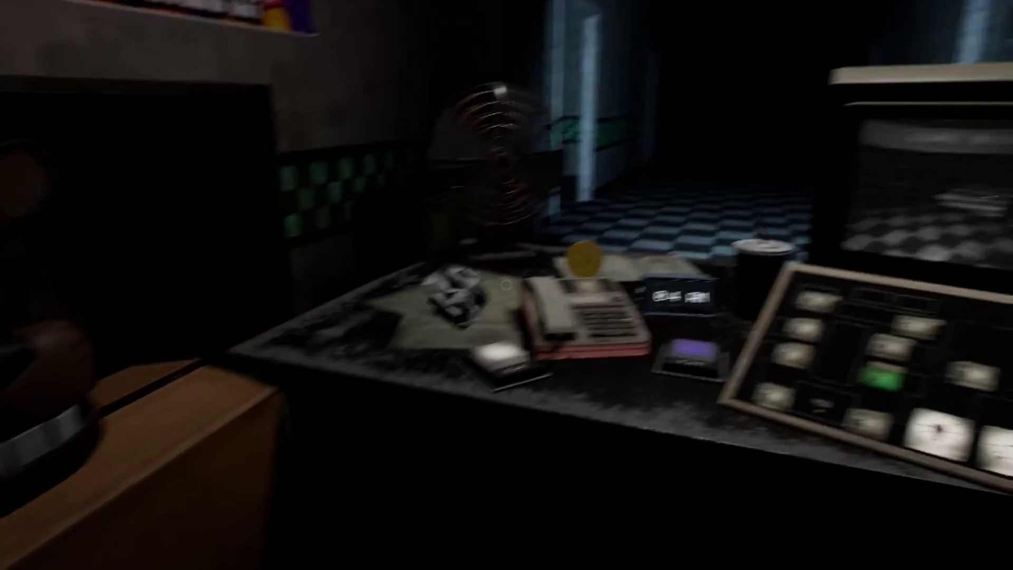
# Step: Pick up and throw the desk's gold coin, then light the hallway
pyautogui.click(507, 286)
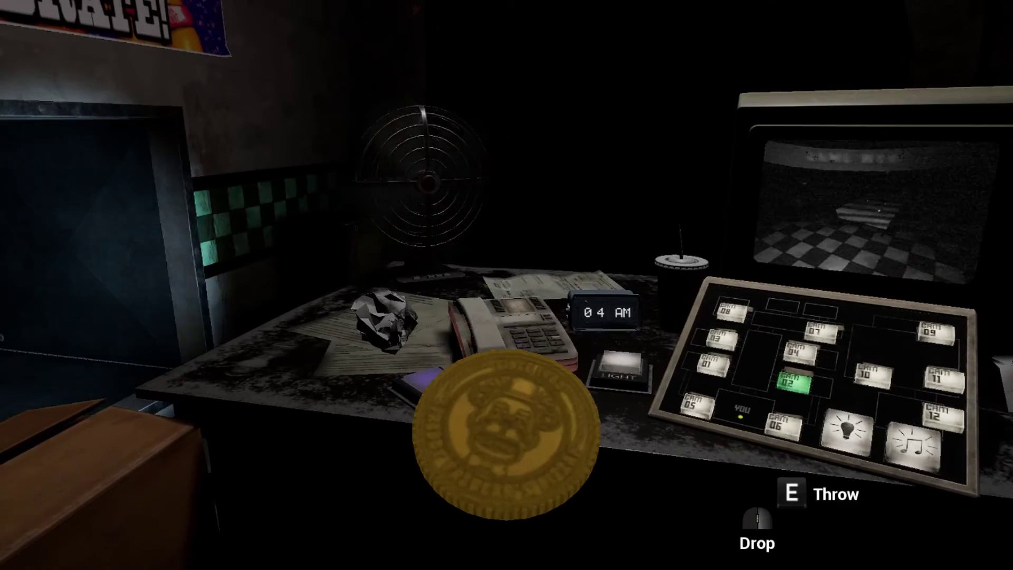
pyautogui.press('e')
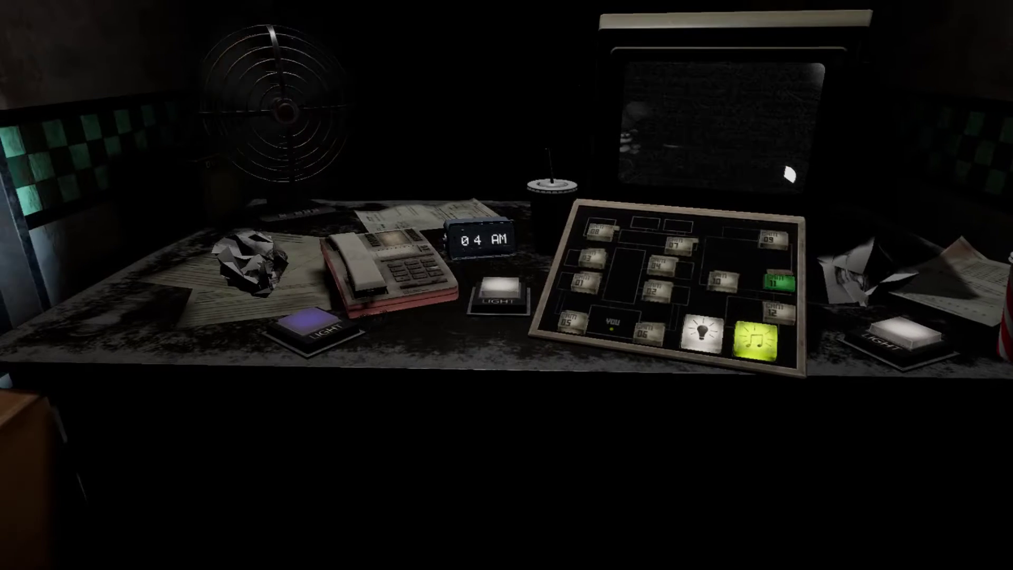
pyautogui.click(507, 285)
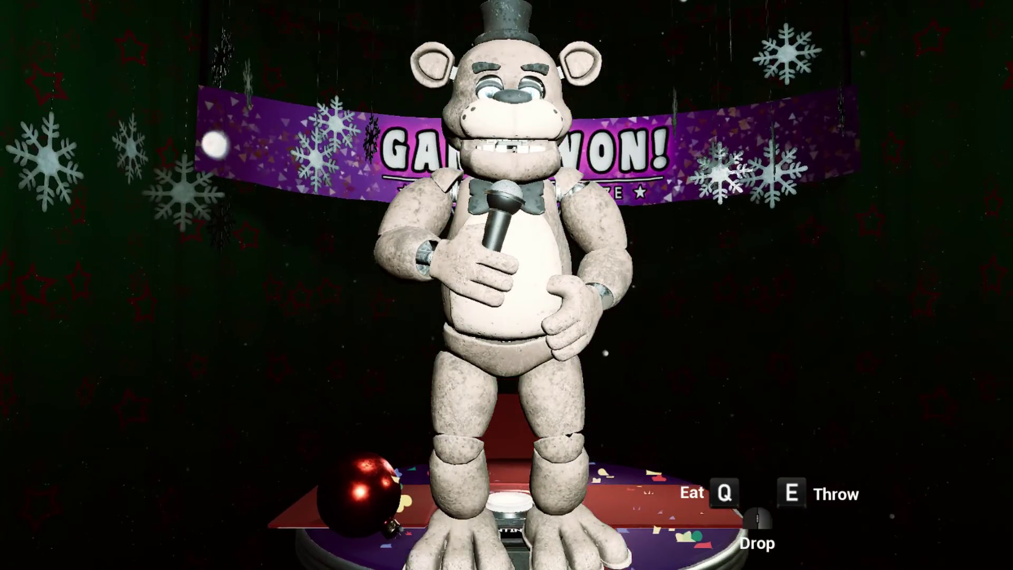
# Step: Dismiss the Freddy figure prize screen to continue to the hub
pyautogui.click(507, 285)
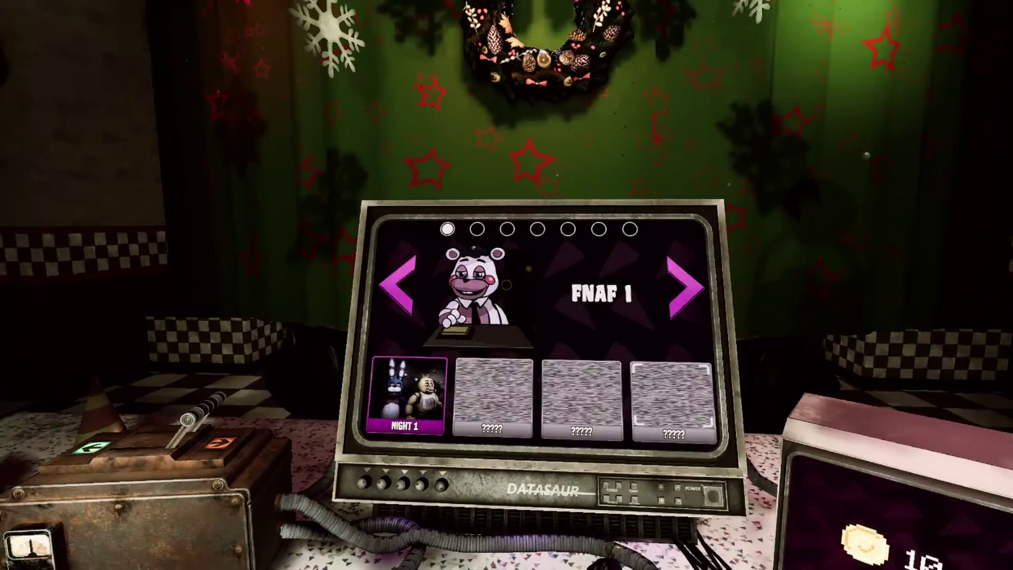
# Step: Move the level menu right to FNAF 2 and launch the Night 1 tile
pyautogui.press('Right')
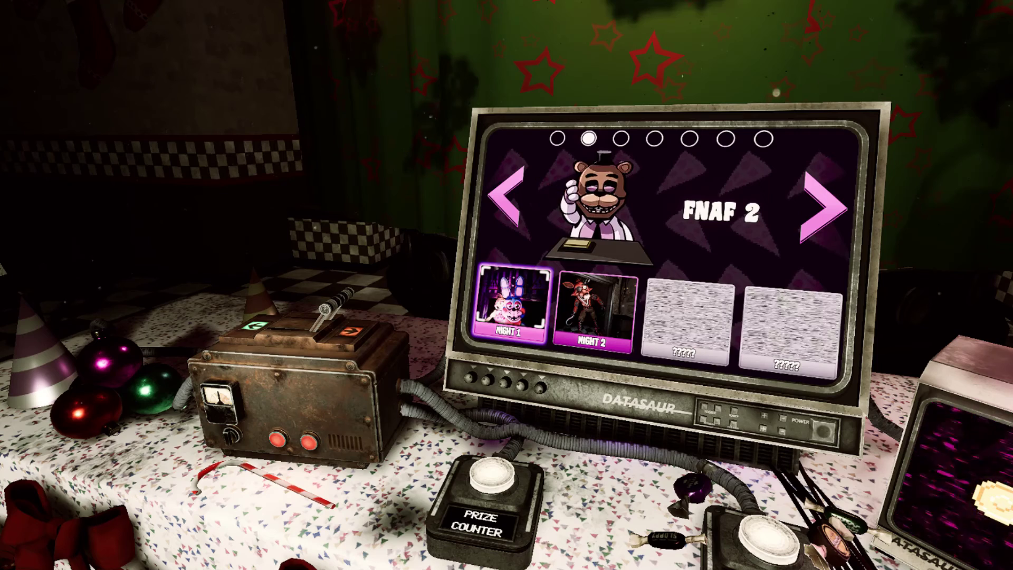
pyautogui.click(507, 285)
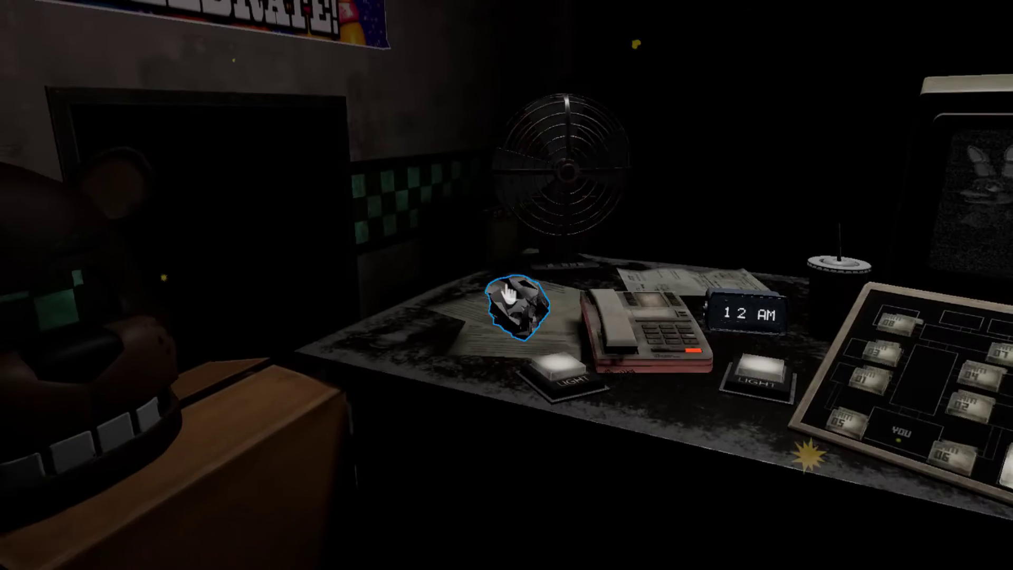
# Step: Toss the crumpled paper ball away, then bring up the pause menu
pyautogui.click(507, 284)
pyautogui.press('e')
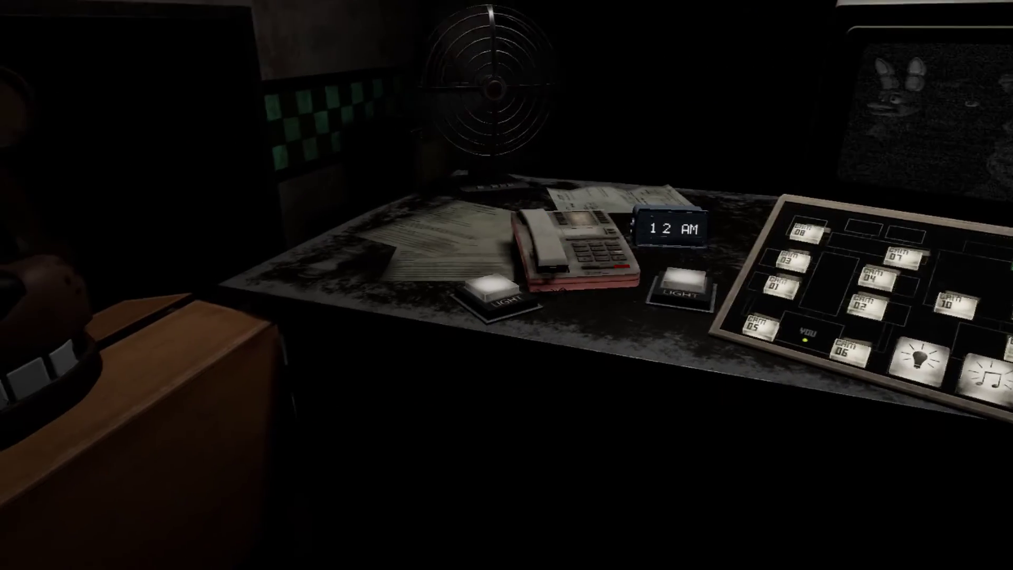
pyautogui.press('Escape')
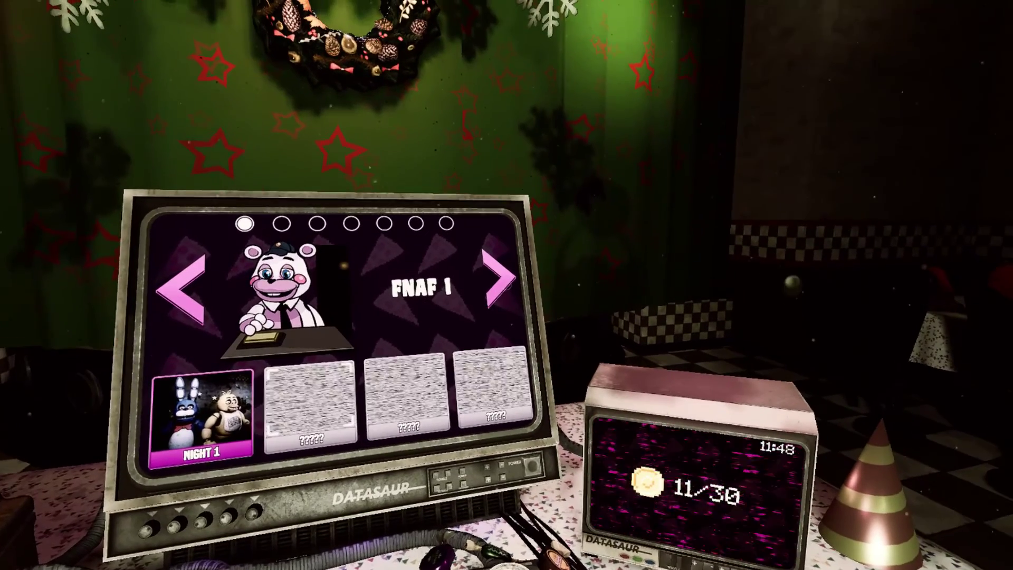
# Step: Page the level monitor past the FNAF 2 page to the FNAF 3 page
pyautogui.click(506, 285)
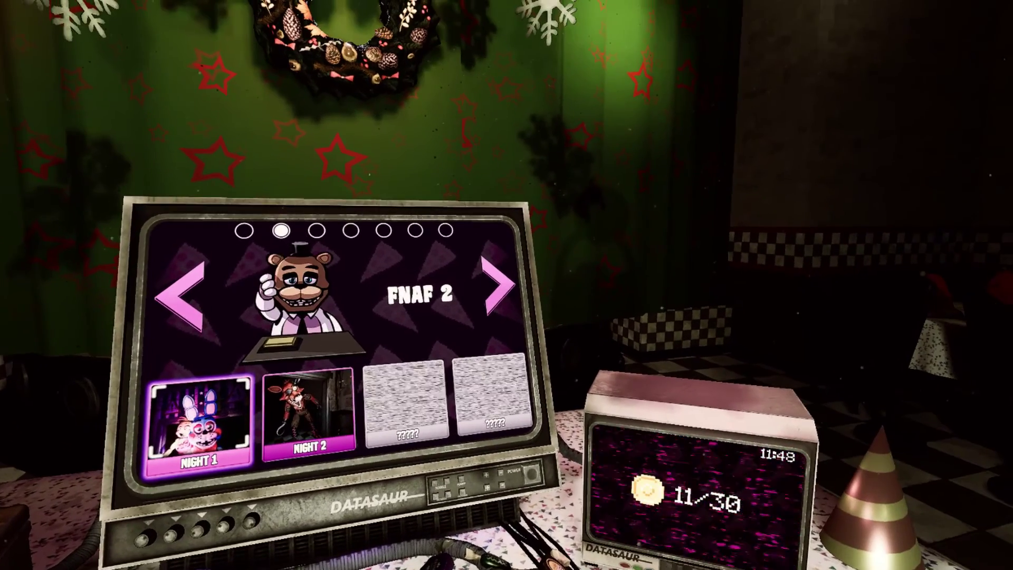
pyautogui.click(506, 285)
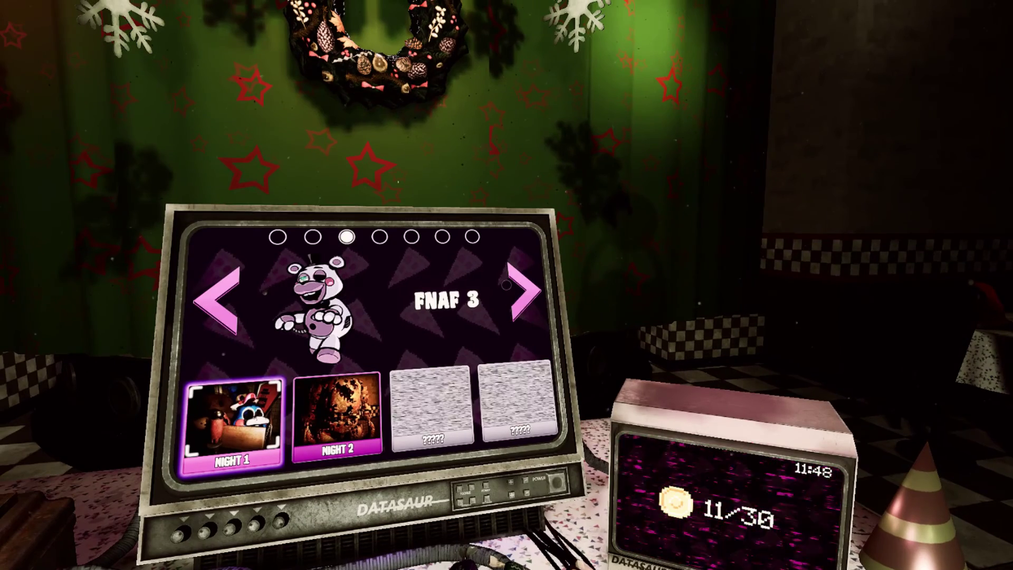